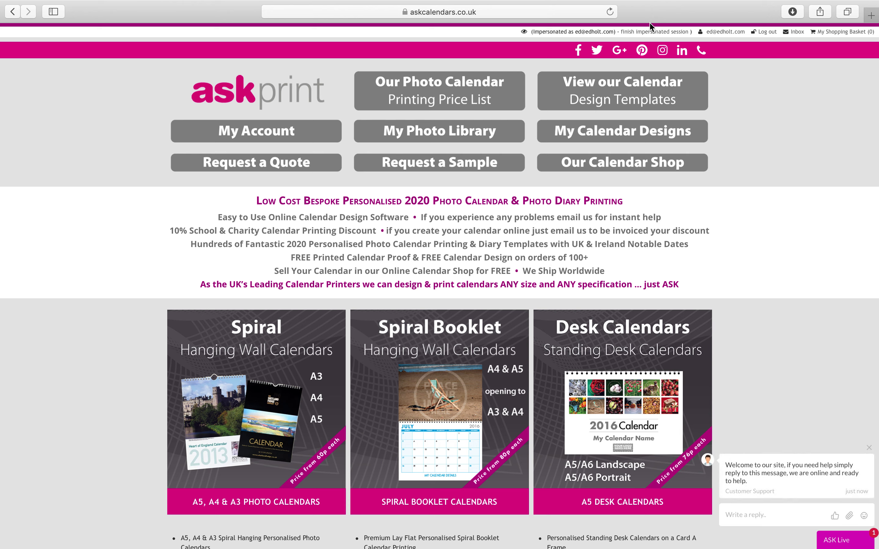
- Open the saved Spiral Calendar S14 Grey project from My Calendar Designs and dismiss the disk-space warning
{"action": "left_click", "coordinate": [608, 131]}
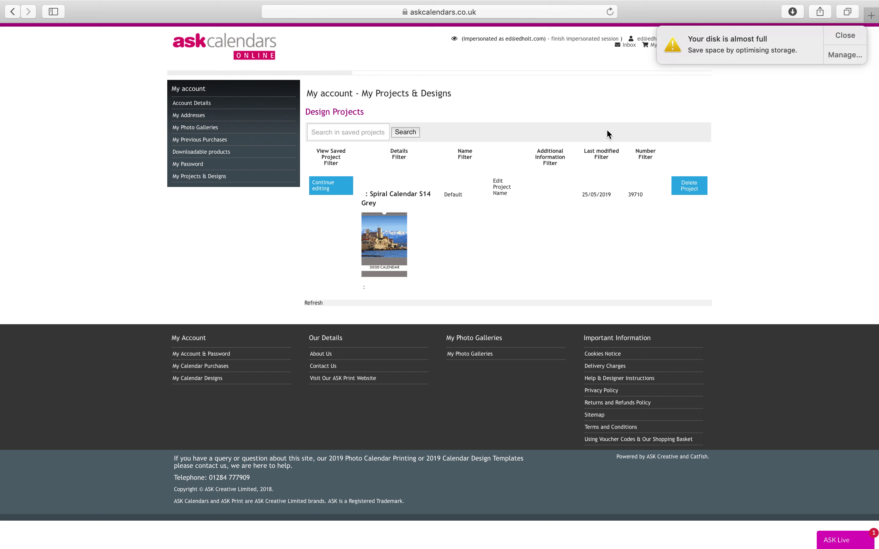
{"action": "left_click", "coordinate": [845, 35]}
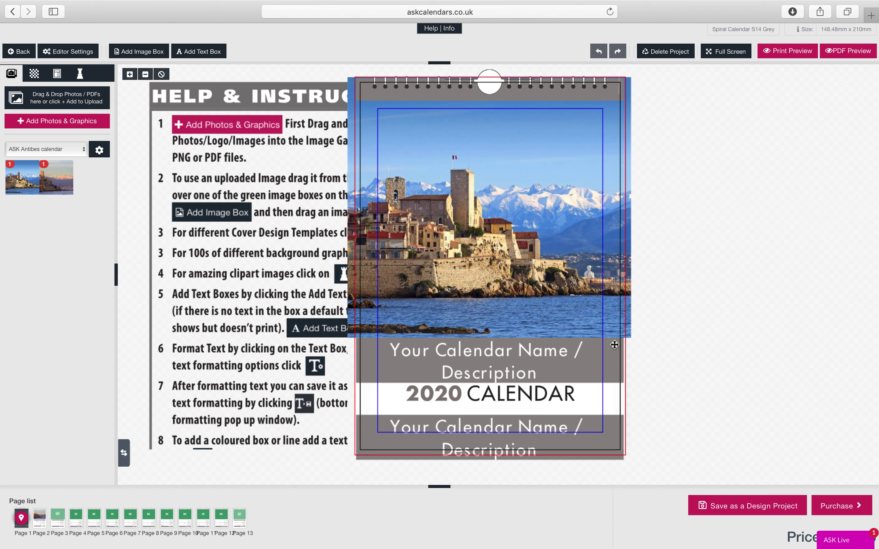
- Visit January, then the empty February 2019 page, and view its background colour options
{"action": "left_click", "coordinate": [39, 517]}
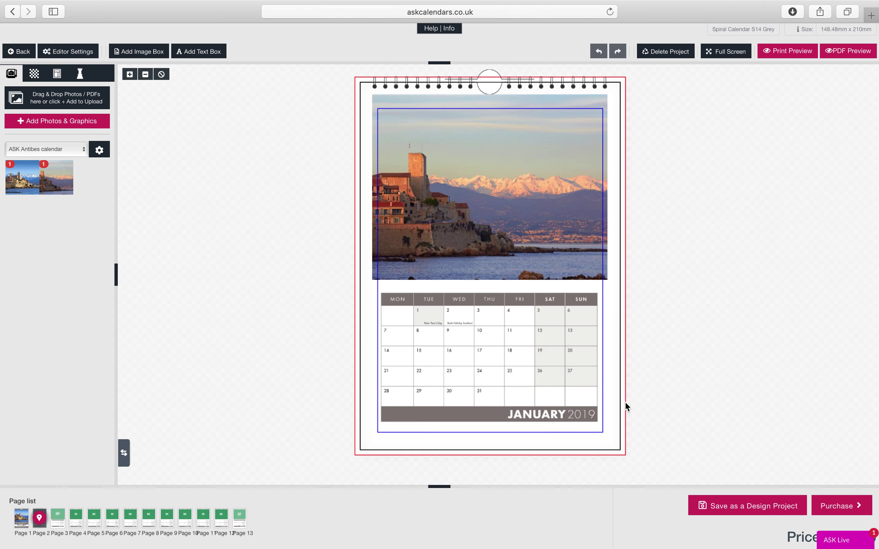
{"action": "left_click", "coordinate": [506, 215]}
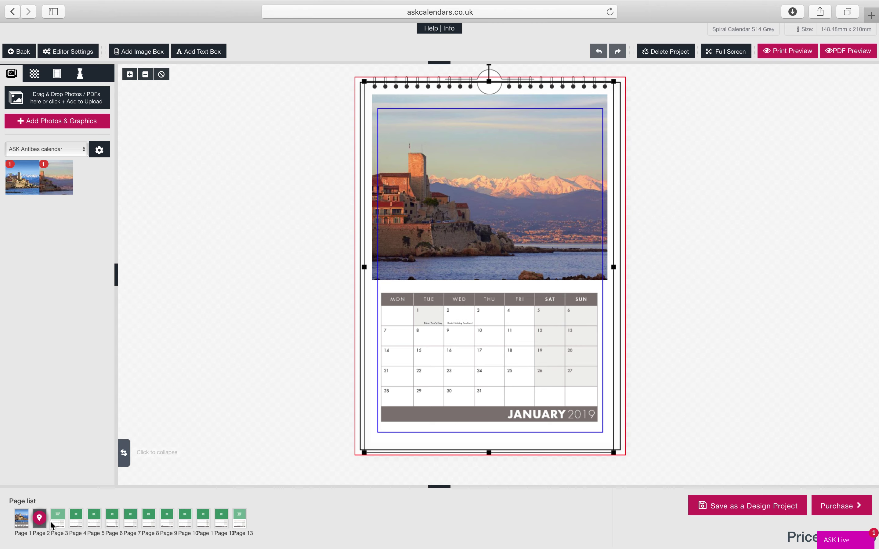
{"action": "left_click", "coordinate": [58, 517]}
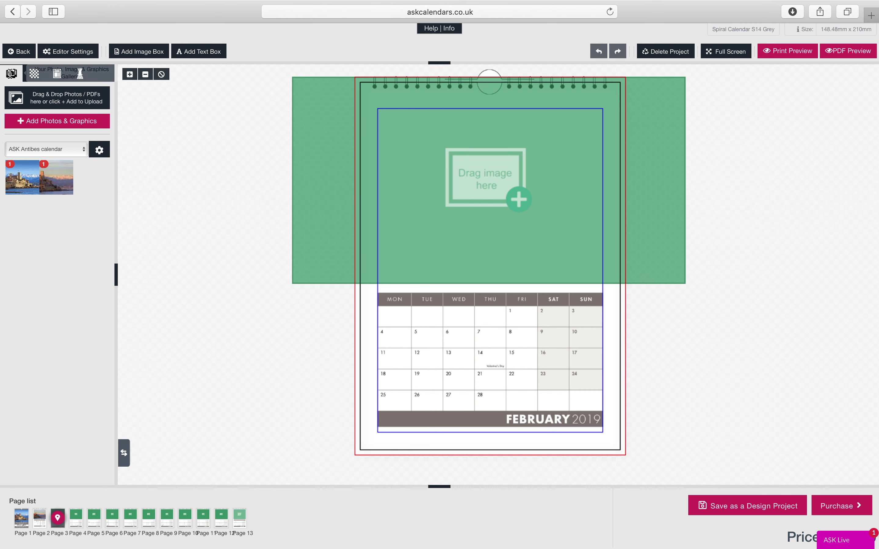
{"action": "left_click", "coordinate": [34, 76]}
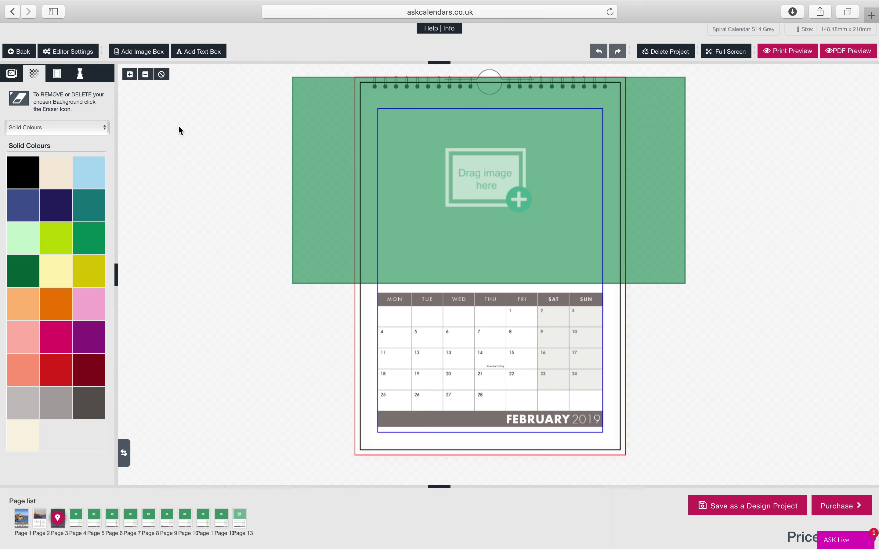
{"action": "left_click", "coordinate": [12, 73]}
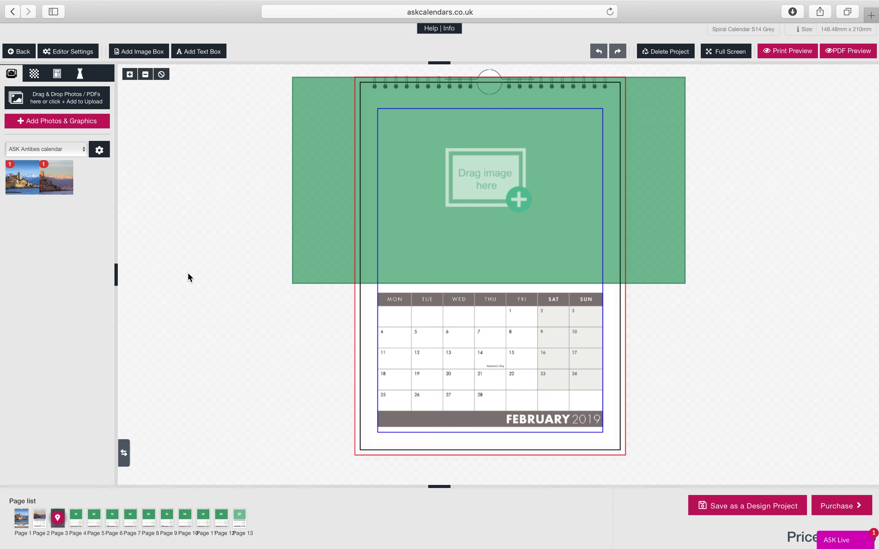
- Nudge February's empty photo box, then go back to January and select its page frame
{"action": "mouse_move", "coordinate": [322, 244]}
{"action": "left_mouse_down"}
{"action": "mouse_move", "coordinate": [432, 237]}
{"action": "mouse_move", "coordinate": [342, 230]}
{"action": "mouse_move", "coordinate": [325, 248]}
{"action": "left_mouse_up"}
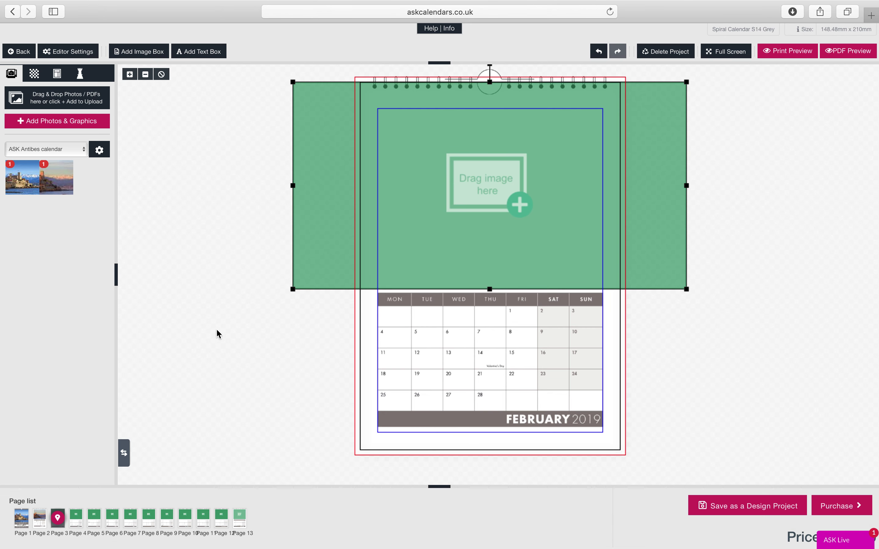
{"action": "left_click", "coordinate": [38, 520]}
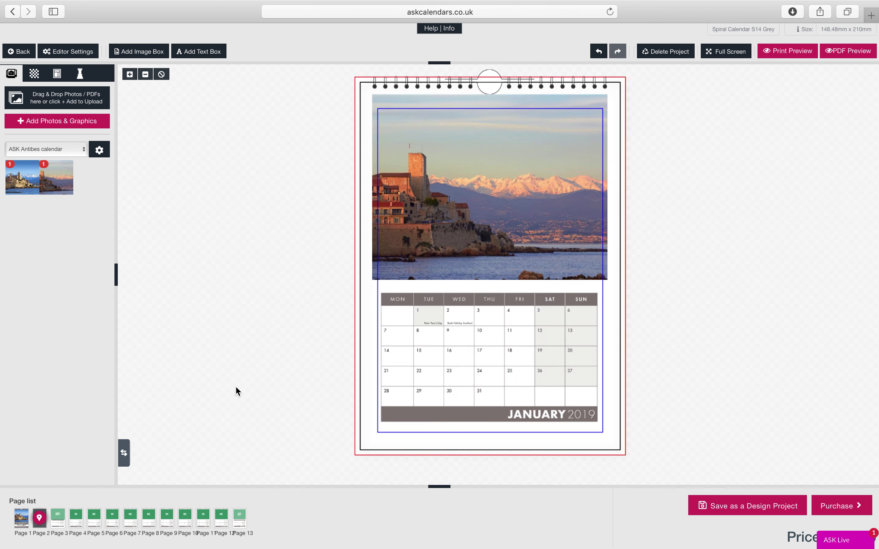
{"action": "left_click", "coordinate": [462, 155]}
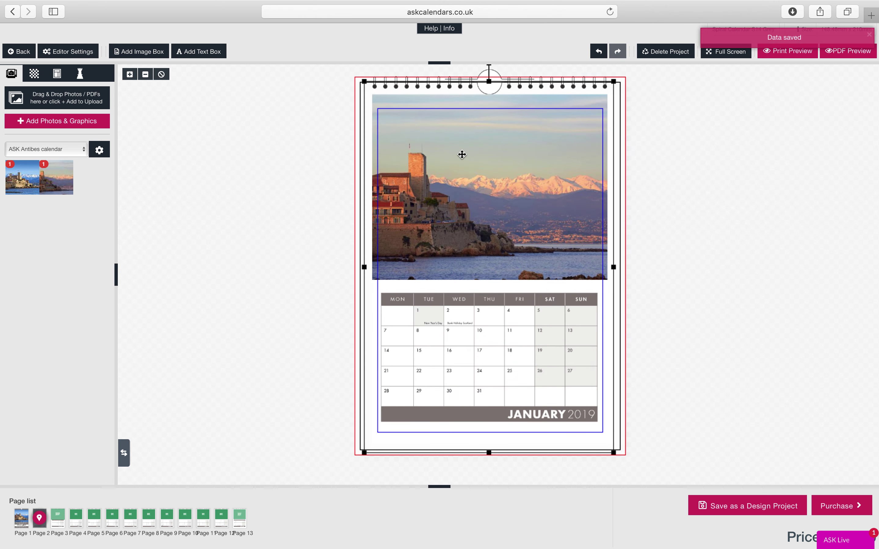
{"action": "mouse_move", "coordinate": [462, 154]}
{"action": "left_mouse_down"}
{"action": "mouse_move", "coordinate": [439, 147]}
{"action": "mouse_move", "coordinate": [463, 154]}
{"action": "left_mouse_up"}
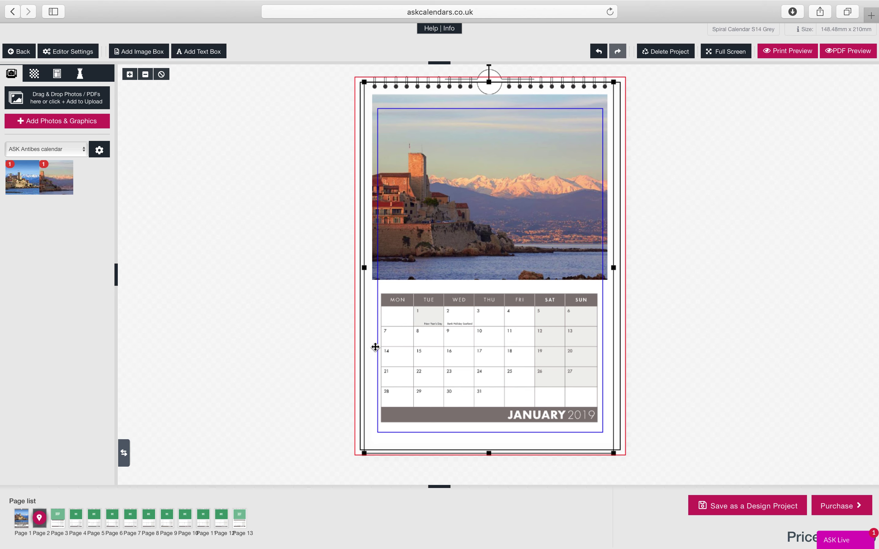
- On the May 2019 page, send the calendar page frame behind the empty photo box
{"action": "left_click", "coordinate": [112, 519]}
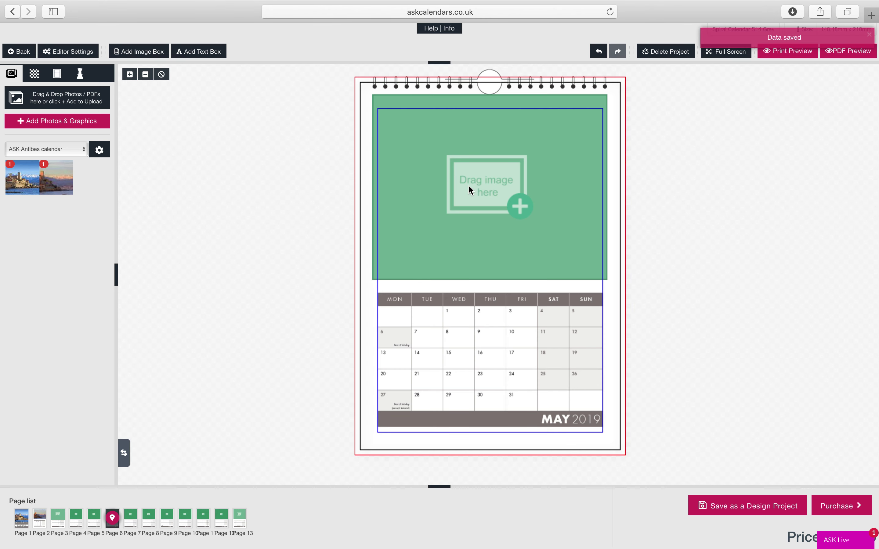
{"action": "left_click", "coordinate": [410, 172]}
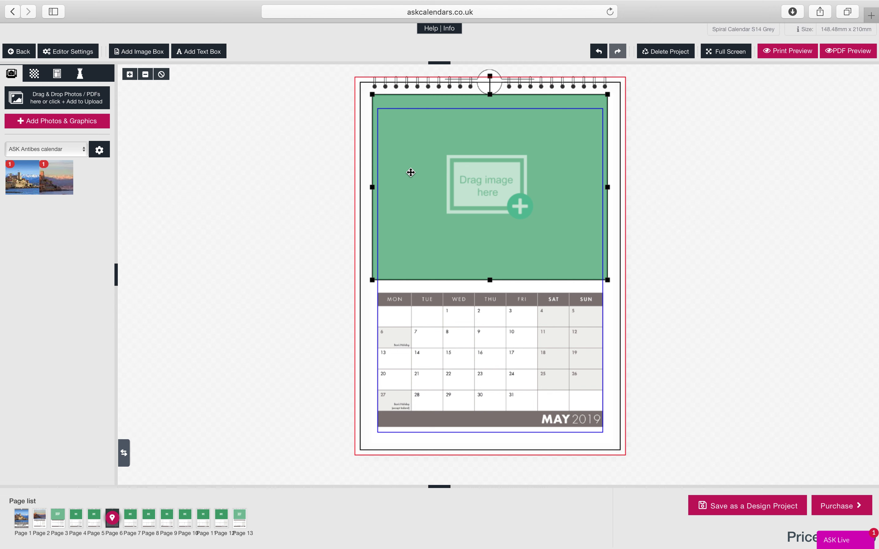
{"action": "left_click", "coordinate": [469, 380]}
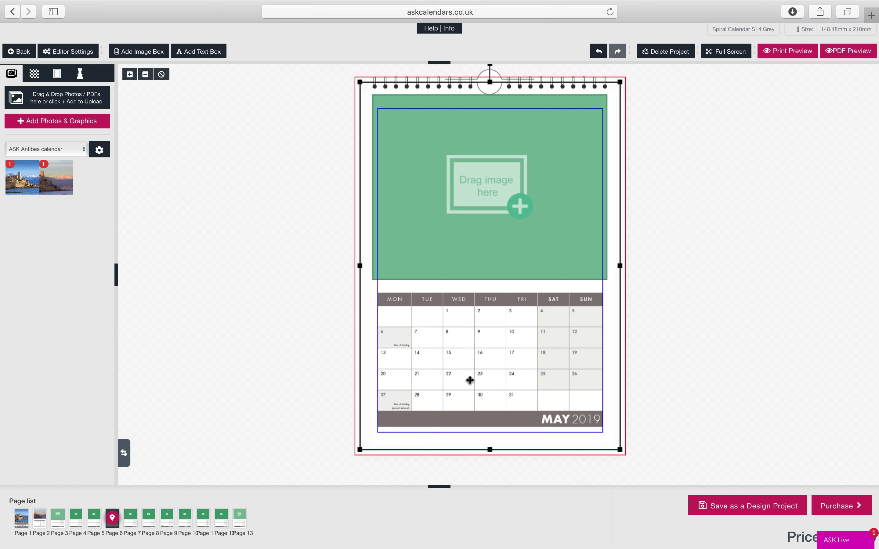
{"action": "left_click", "coordinate": [470, 380]}
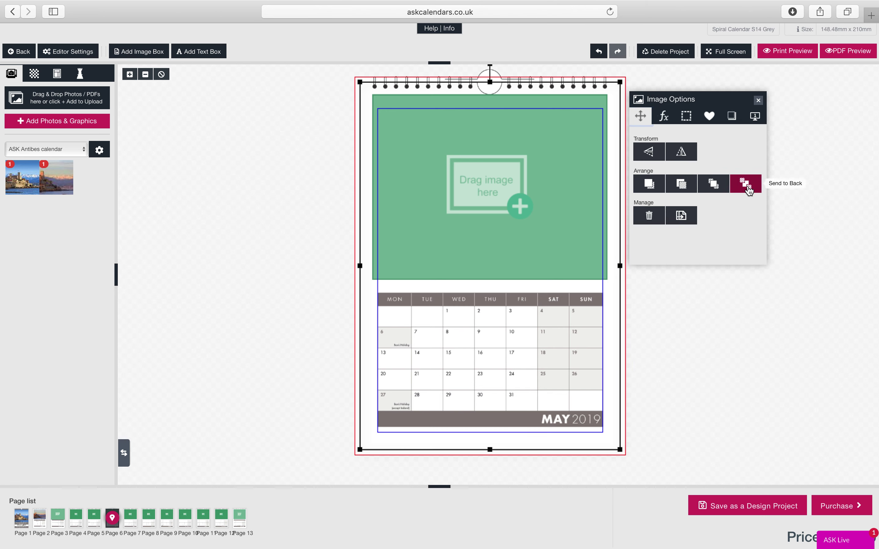
{"action": "left_click", "coordinate": [720, 341]}
{"action": "left_click", "coordinate": [475, 194]}
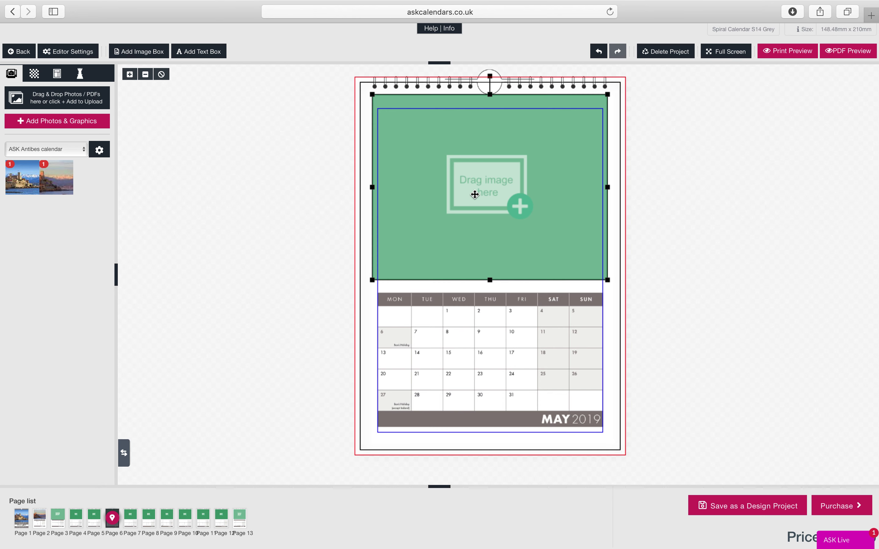
{"action": "left_click", "coordinate": [748, 439]}
{"action": "left_click", "coordinate": [518, 354]}
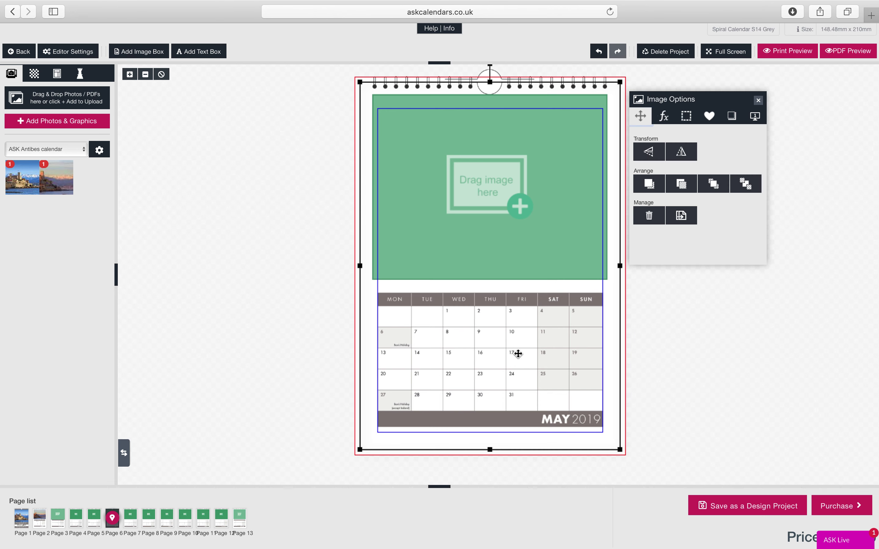
{"action": "left_click", "coordinate": [747, 186]}
{"action": "left_click", "coordinate": [704, 383]}
- Send the February 2019 page frame to the back
{"action": "left_click", "coordinate": [58, 519]}
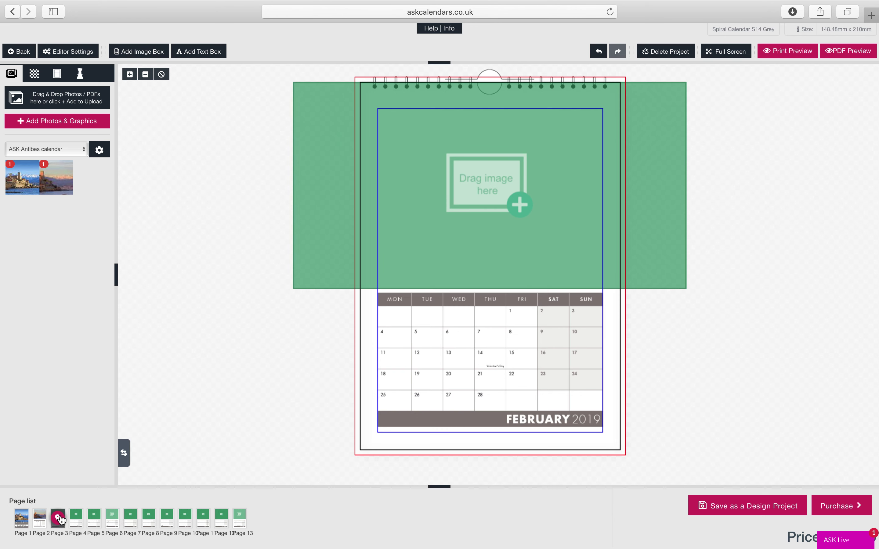
{"action": "left_click", "coordinate": [455, 371]}
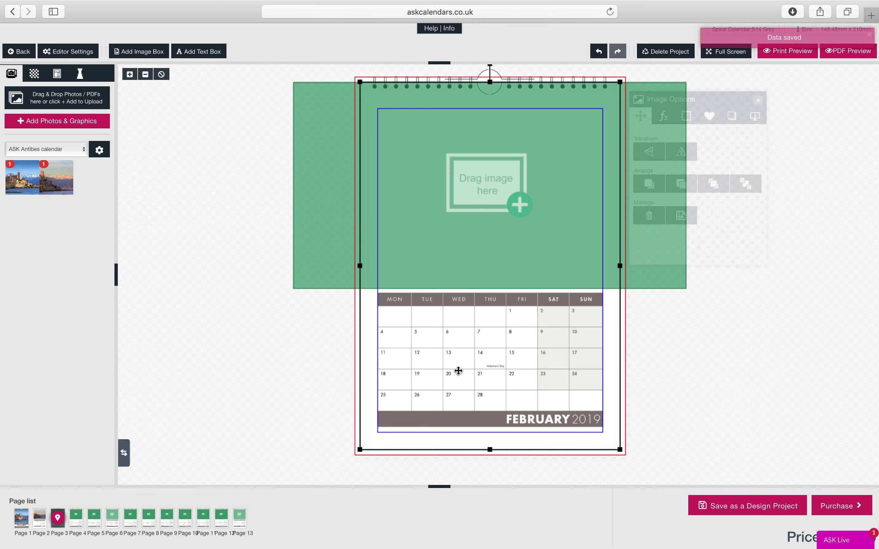
{"action": "left_click", "coordinate": [745, 184]}
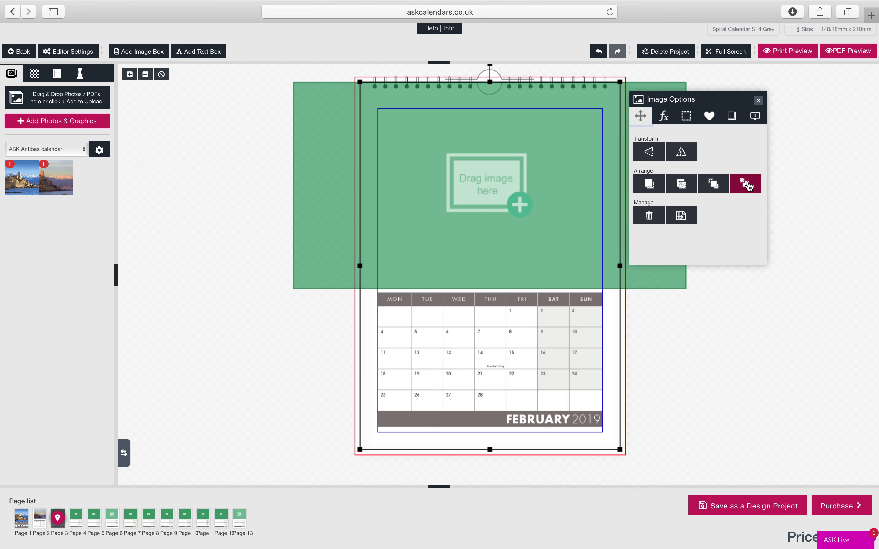
{"action": "left_click", "coordinate": [738, 345]}
{"action": "left_click", "coordinate": [506, 202]}
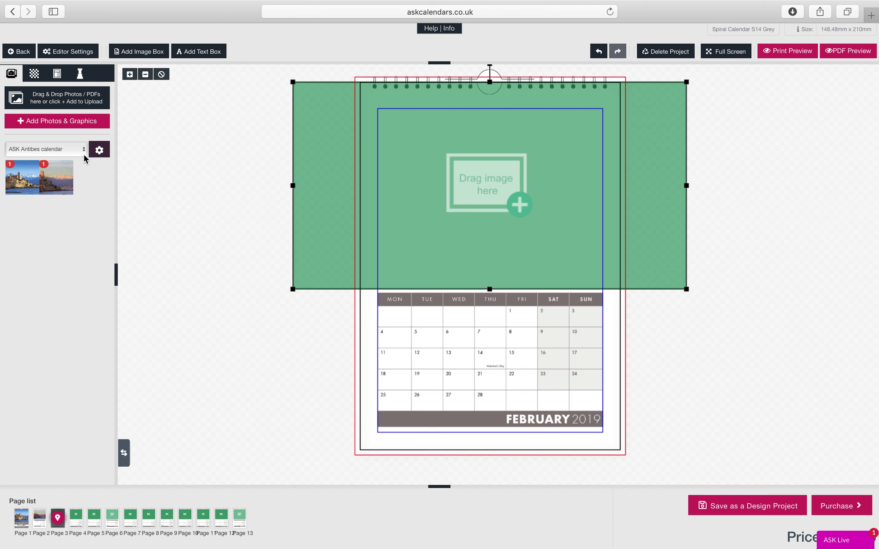
- Drop the sunset Antibes photo into February's box and trim its sides and top to the page edges
{"action": "left_click_drag", "start_coordinate": [56, 178], "coordinate": [476, 185]}
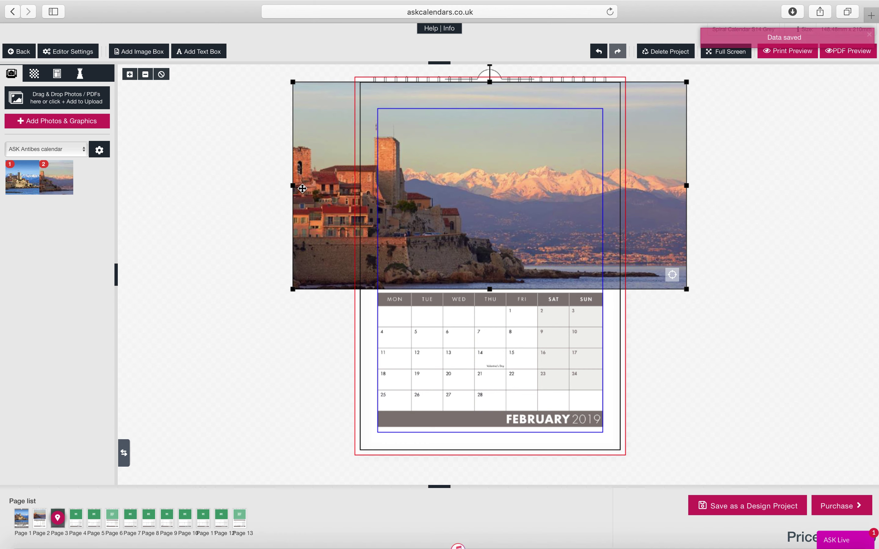
{"action": "left_click_drag", "start_coordinate": [293, 186], "coordinate": [355, 185]}
{"action": "left_click_drag", "start_coordinate": [521, 81], "coordinate": [520, 75]}
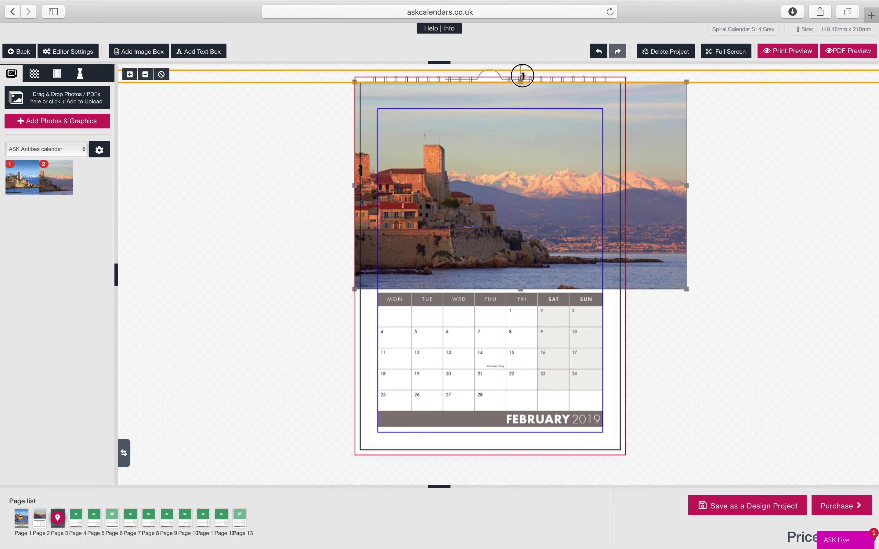
{"action": "left_click_drag", "start_coordinate": [686, 189], "coordinate": [629, 187]}
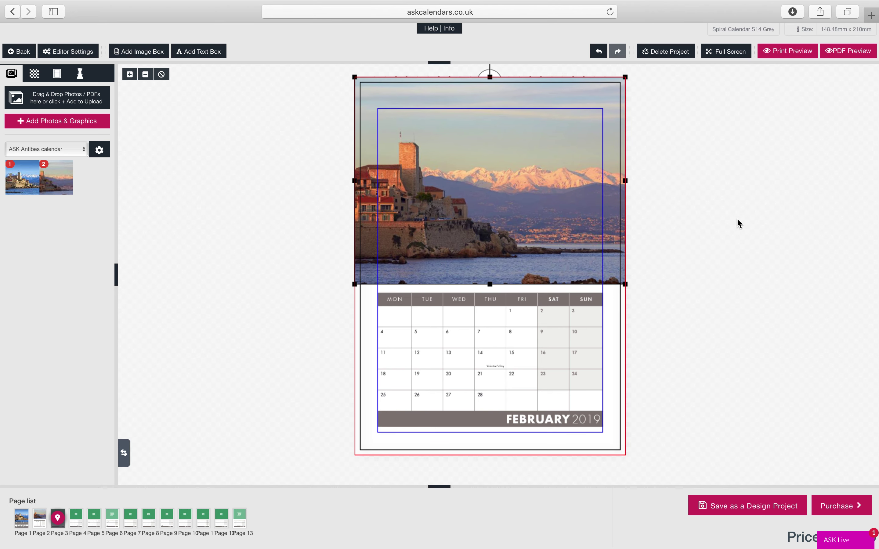
- Shift the February photo rightward within its box
{"action": "left_click", "coordinate": [724, 256]}
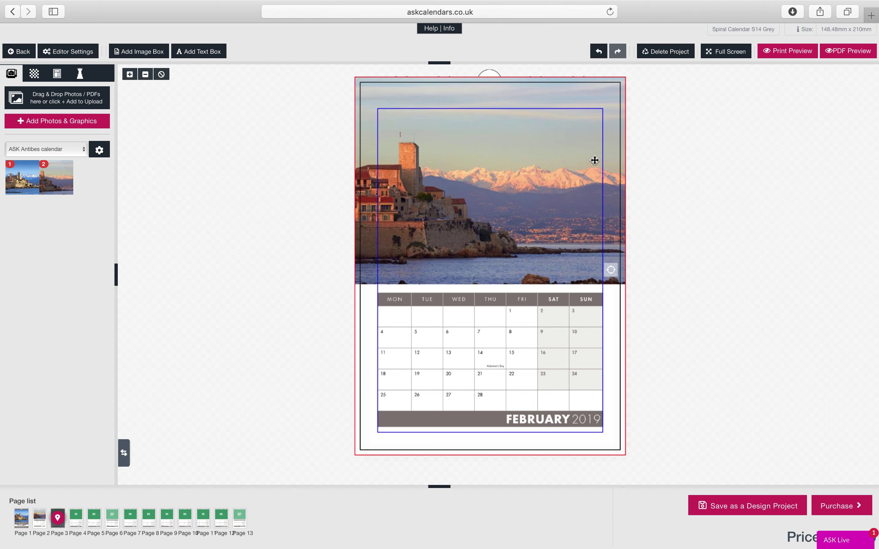
{"action": "left_click", "coordinate": [529, 189]}
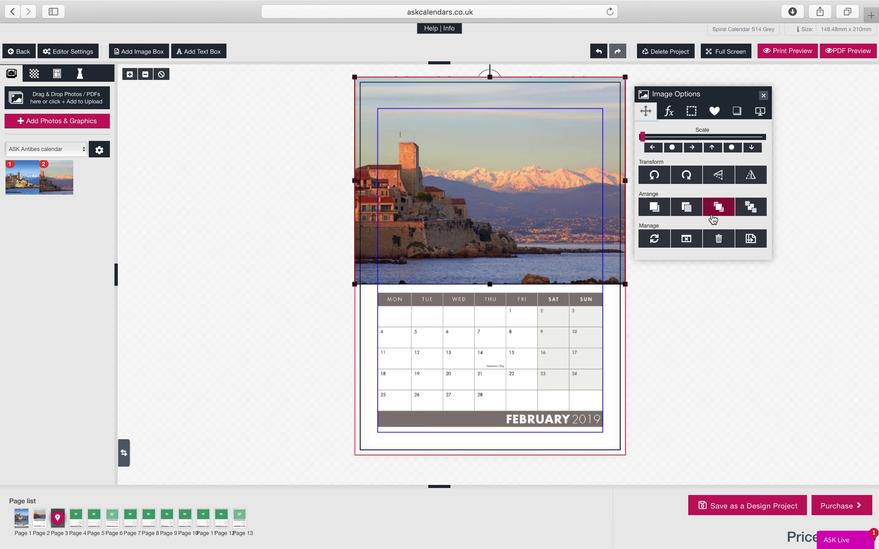
{"action": "left_click", "coordinate": [714, 309]}
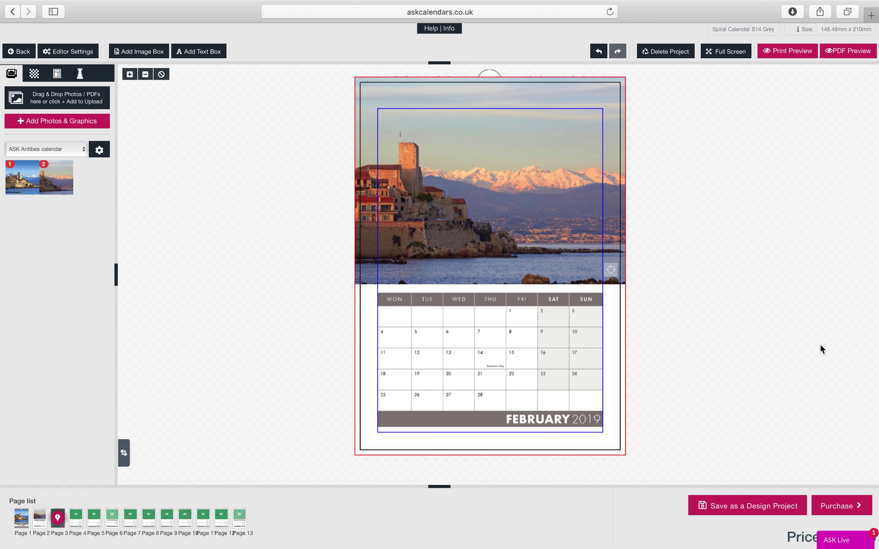
{"action": "left_click", "coordinate": [507, 223]}
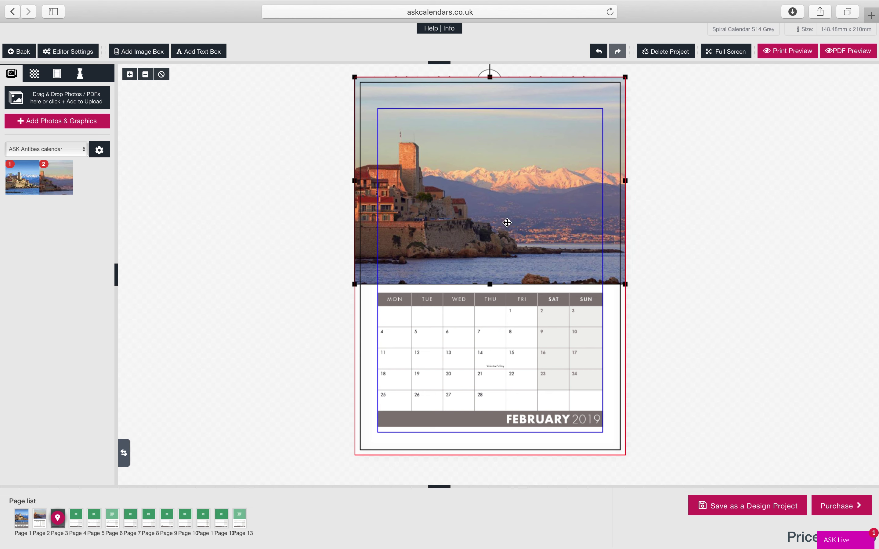
{"action": "mouse_move", "coordinate": [507, 223]}
{"action": "left_mouse_down"}
{"action": "mouse_move", "coordinate": [532, 221]}
{"action": "mouse_move", "coordinate": [484, 222]}
{"action": "mouse_move", "coordinate": [540, 230]}
{"action": "mouse_move", "coordinate": [494, 229]}
{"action": "left_mouse_up"}
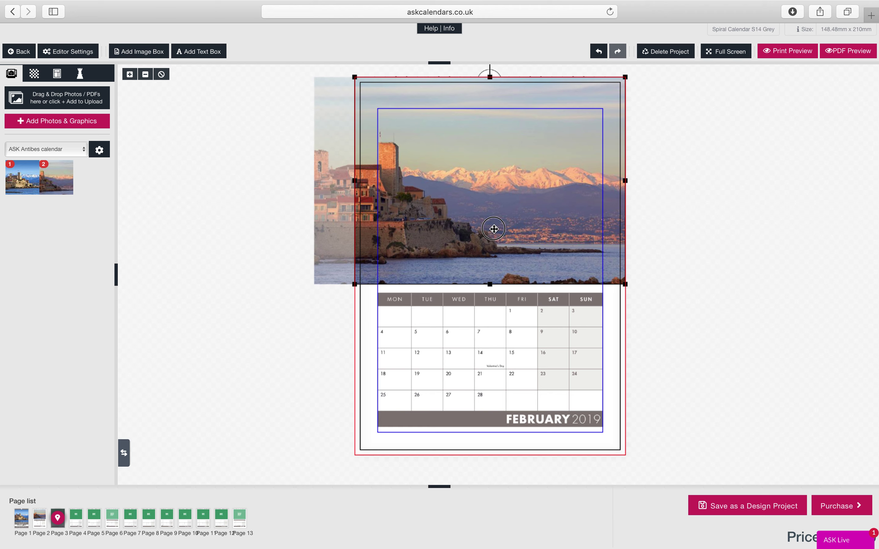
{"action": "mouse_move", "coordinate": [493, 229]}
{"action": "left_mouse_down"}
{"action": "mouse_move", "coordinate": [521, 231]}
{"action": "mouse_move", "coordinate": [473, 232]}
{"action": "mouse_move", "coordinate": [491, 234]}
{"action": "left_mouse_up"}
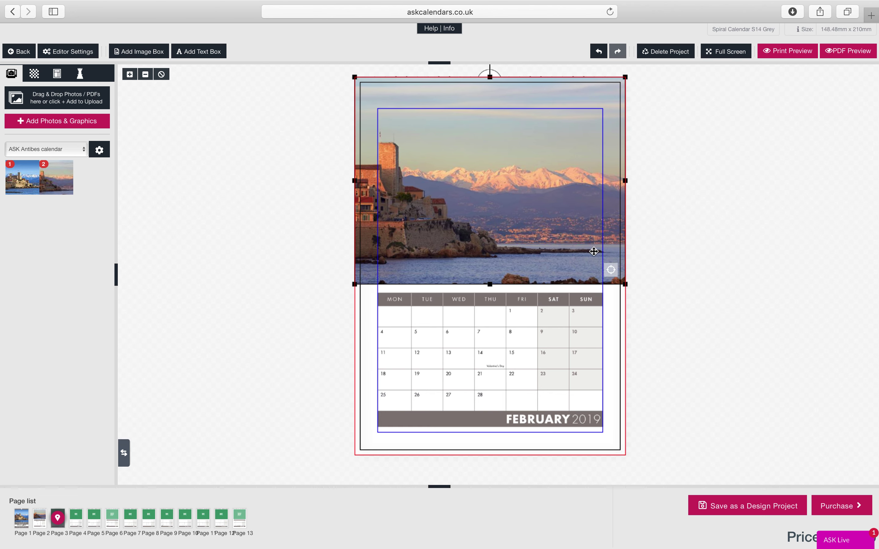
{"action": "left_click_drag", "start_coordinate": [441, 204], "coordinate": [448, 168]}
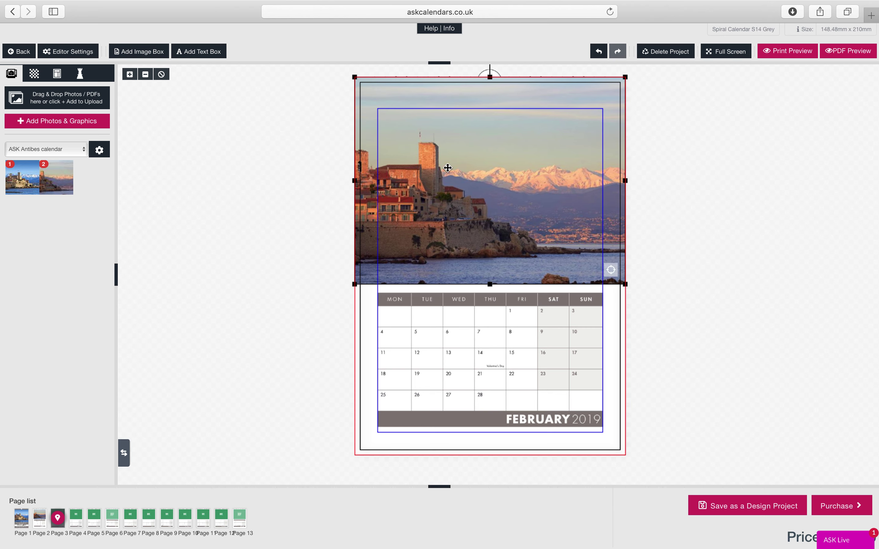
{"action": "left_click", "coordinate": [841, 277]}
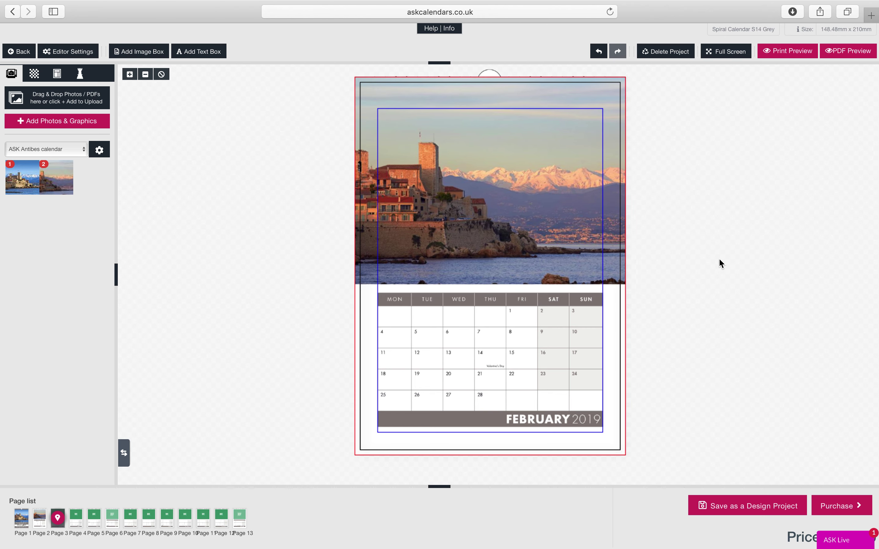
- Enlarge the February photo slightly with the Scale slider and reposition it in its frame
{"action": "left_click", "coordinate": [517, 199]}
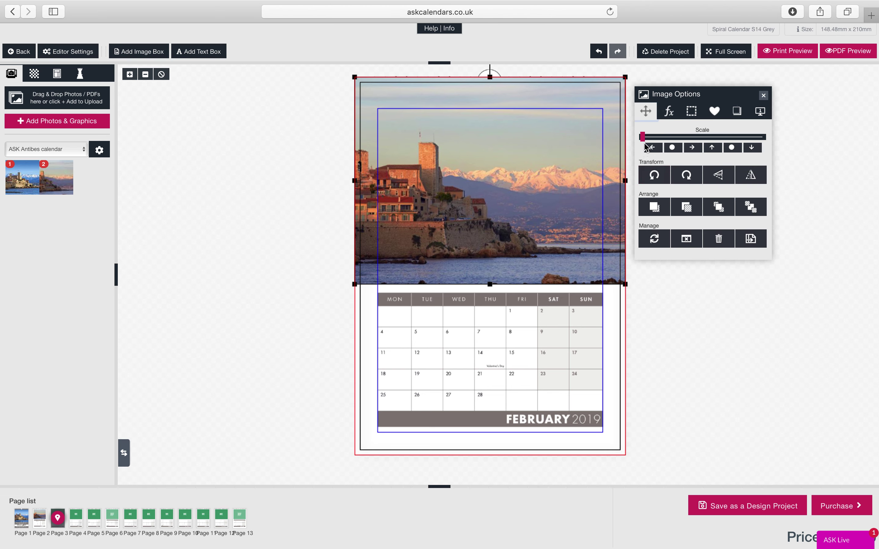
{"action": "left_click_drag", "start_coordinate": [644, 142], "coordinate": [646, 143]}
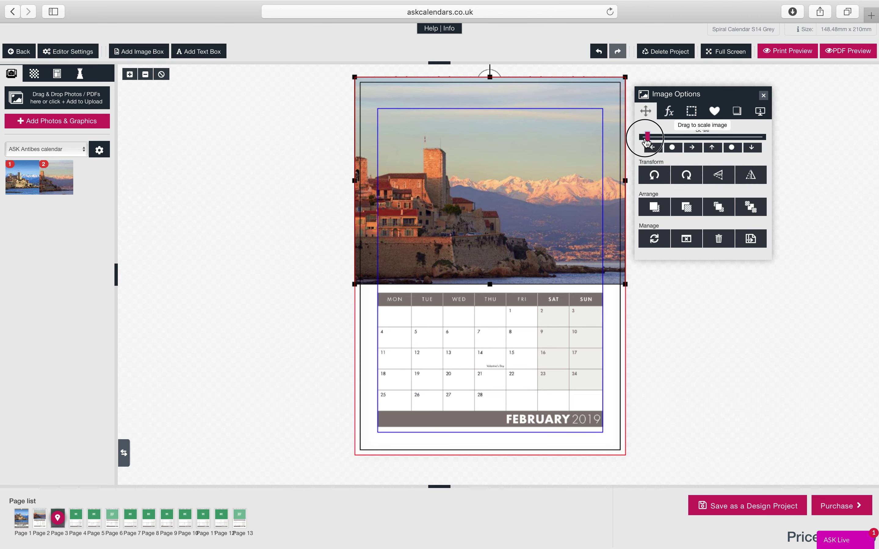
{"action": "left_click", "coordinate": [718, 308]}
{"action": "left_click", "coordinate": [502, 205]}
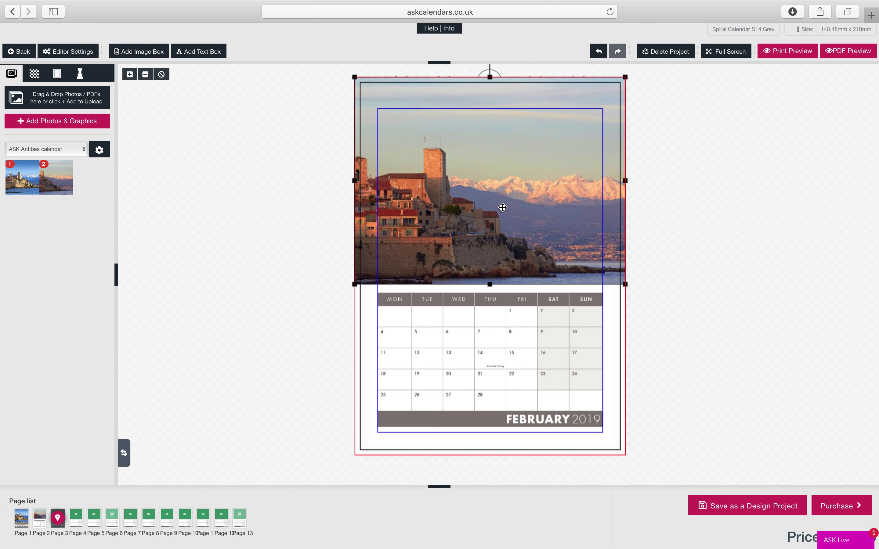
{"action": "left_click_drag", "start_coordinate": [503, 207], "coordinate": [575, 182]}
{"action": "left_click", "coordinate": [788, 378]}
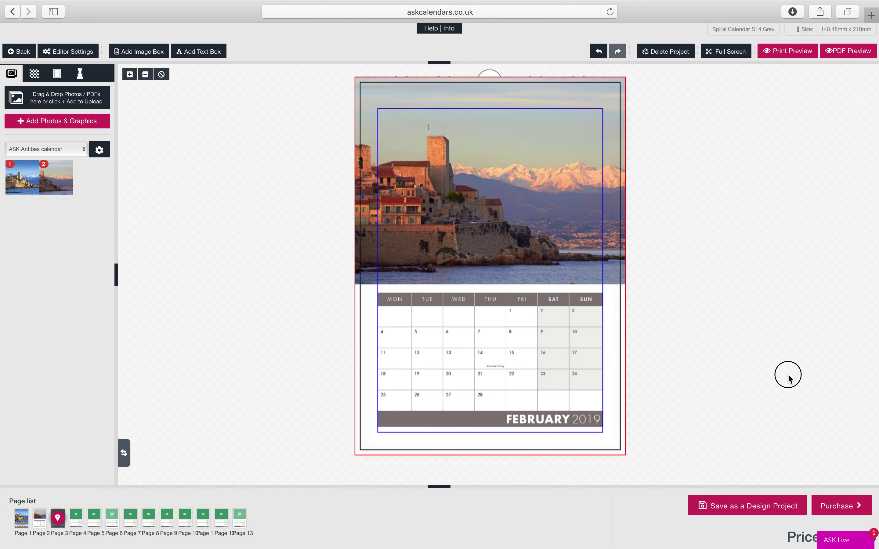
- Resize February's photo box to sit below the spiral binding, matching the calendar grid's width
{"action": "left_click", "coordinate": [465, 213]}
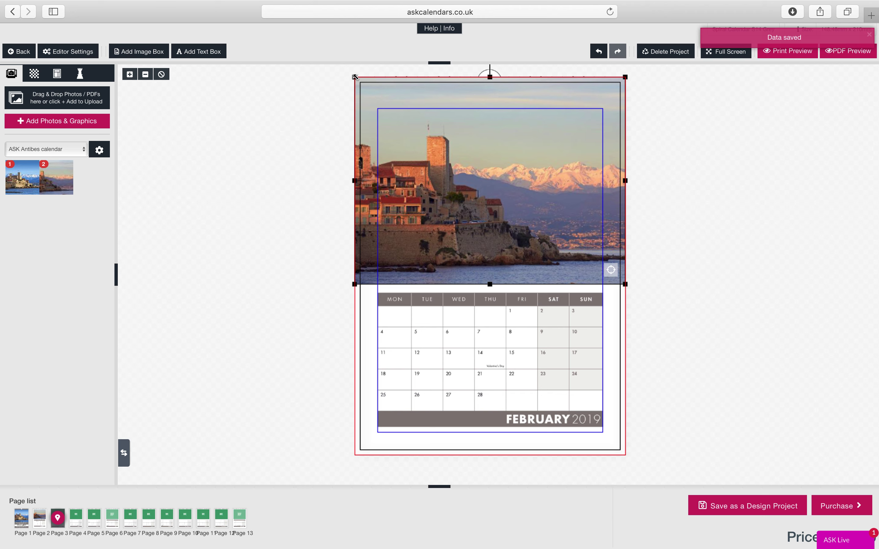
{"action": "left_click_drag", "start_coordinate": [355, 77], "coordinate": [364, 94]}
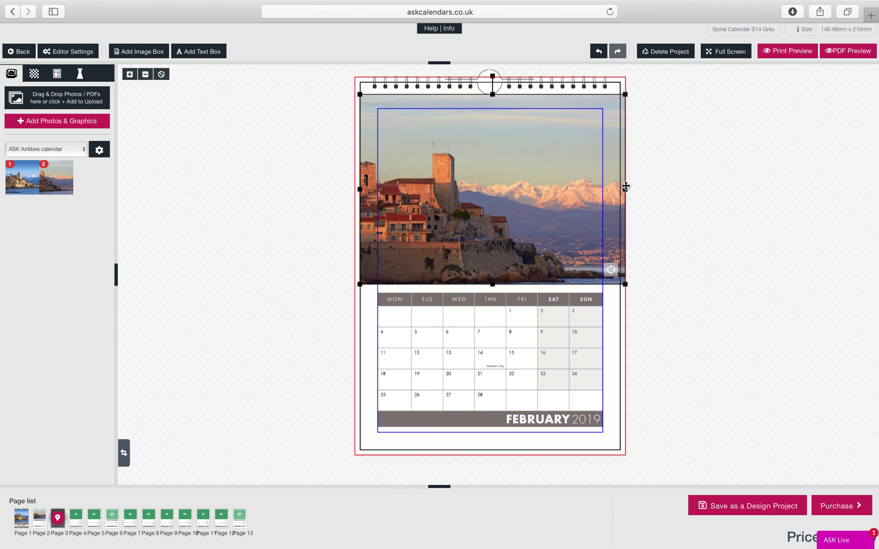
{"action": "left_click_drag", "start_coordinate": [626, 190], "coordinate": [604, 189]}
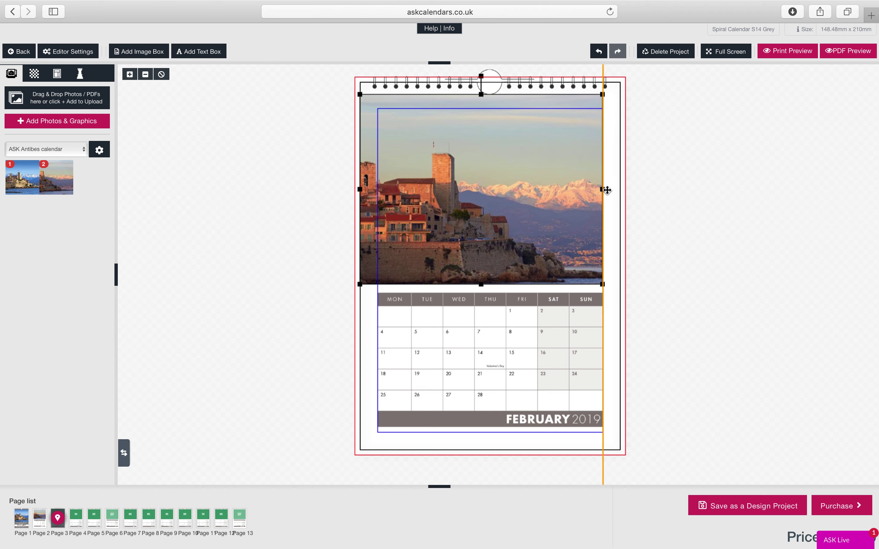
{"action": "left_click_drag", "start_coordinate": [359, 189], "coordinate": [377, 190]}
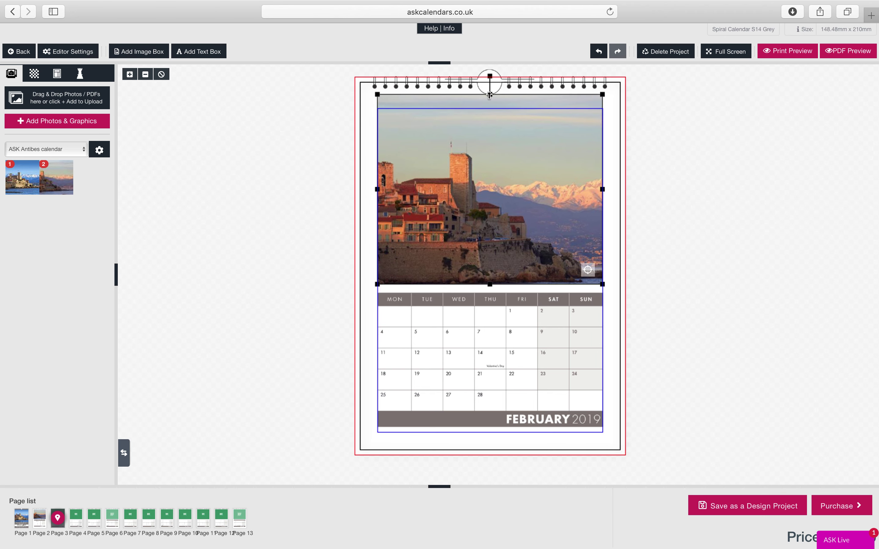
{"action": "left_click_drag", "start_coordinate": [490, 94], "coordinate": [490, 101]}
{"action": "left_click", "coordinate": [474, 171]}
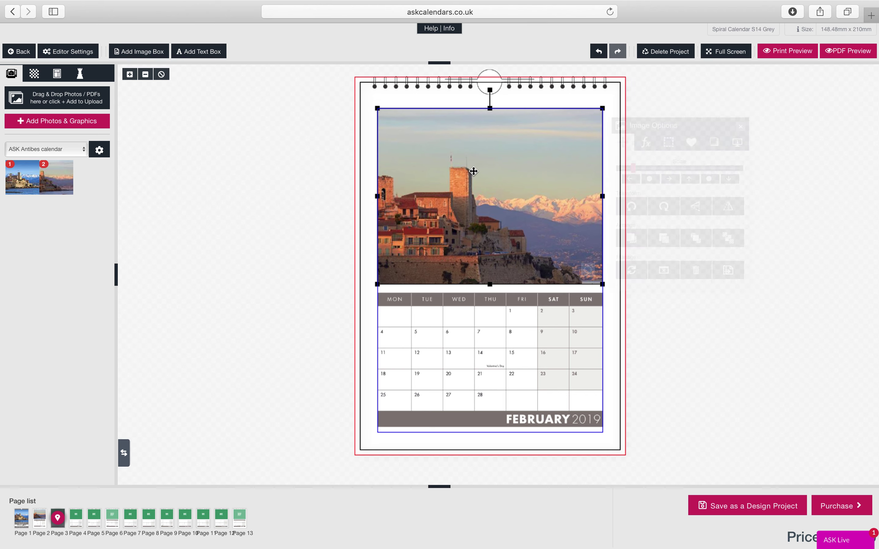
- Pan the February photo upward inside its box
{"action": "mouse_move", "coordinate": [474, 171]}
{"action": "left_mouse_down"}
{"action": "mouse_move", "coordinate": [484, 147]}
{"action": "mouse_move", "coordinate": [471, 158]}
{"action": "mouse_move", "coordinate": [472, 175]}
{"action": "left_mouse_up"}
{"action": "left_click", "coordinate": [272, 235]}
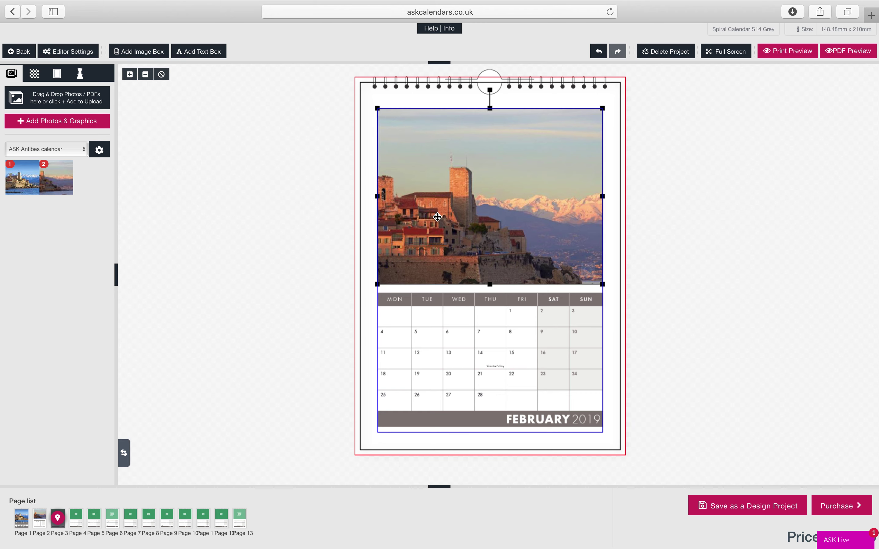
{"action": "left_click_drag", "start_coordinate": [437, 217], "coordinate": [476, 173]}
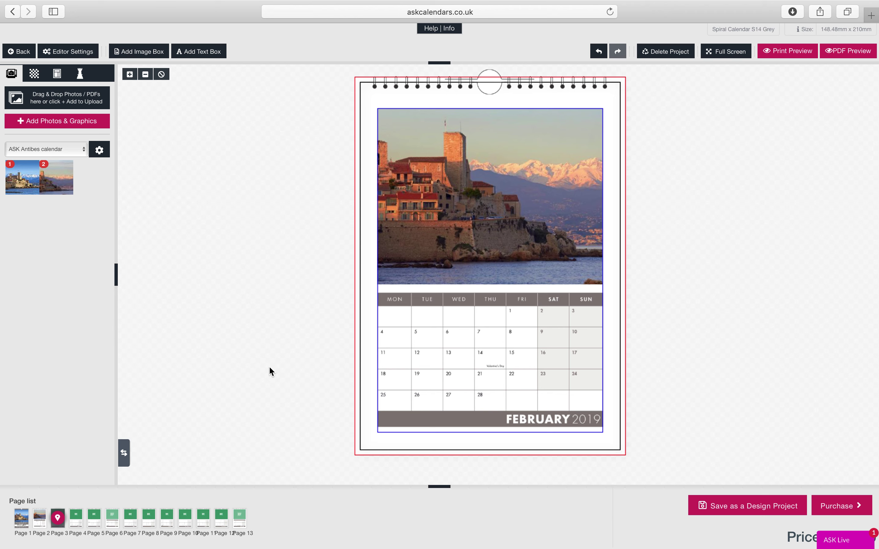
- On the January page, widen the calendar grid to the right and lower its top edge slightly
{"action": "left_click", "coordinate": [40, 519]}
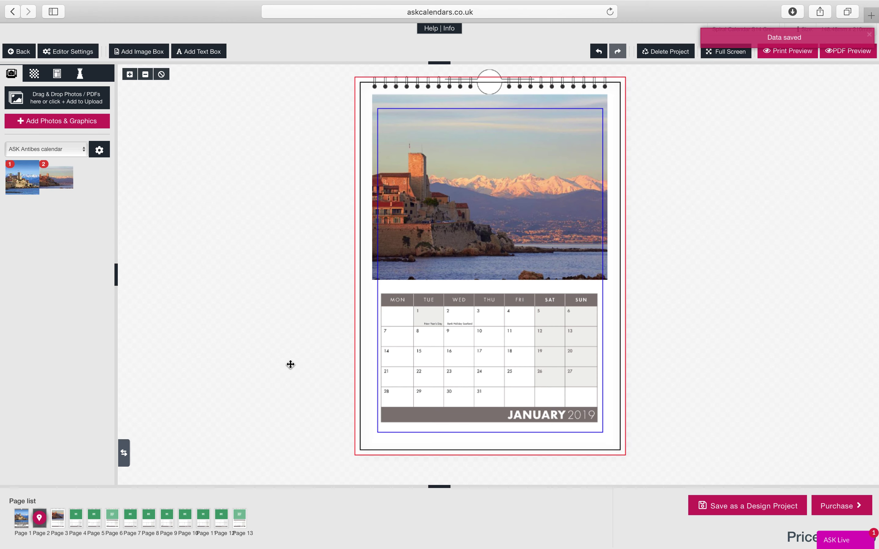
{"action": "mouse_move", "coordinate": [478, 181]}
{"action": "left_mouse_down"}
{"action": "mouse_move", "coordinate": [633, 188]}
{"action": "mouse_move", "coordinate": [482, 190]}
{"action": "mouse_move", "coordinate": [471, 185]}
{"action": "mouse_move", "coordinate": [479, 178]}
{"action": "left_mouse_up"}
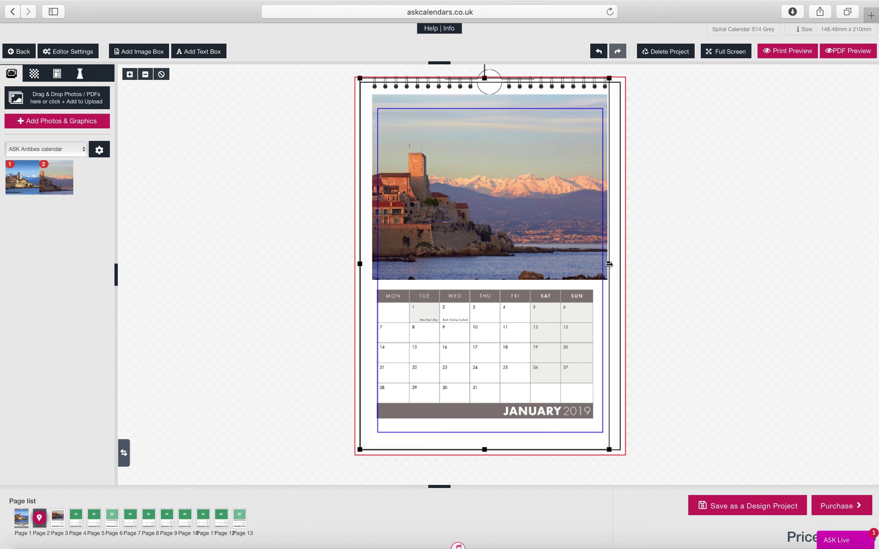
{"action": "left_click_drag", "start_coordinate": [608, 265], "coordinate": [621, 265]}
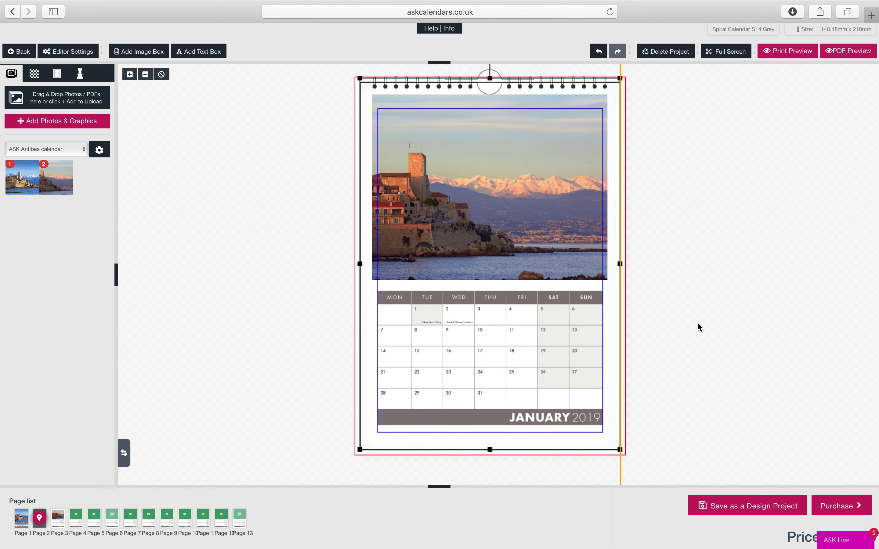
{"action": "left_click", "coordinate": [475, 364]}
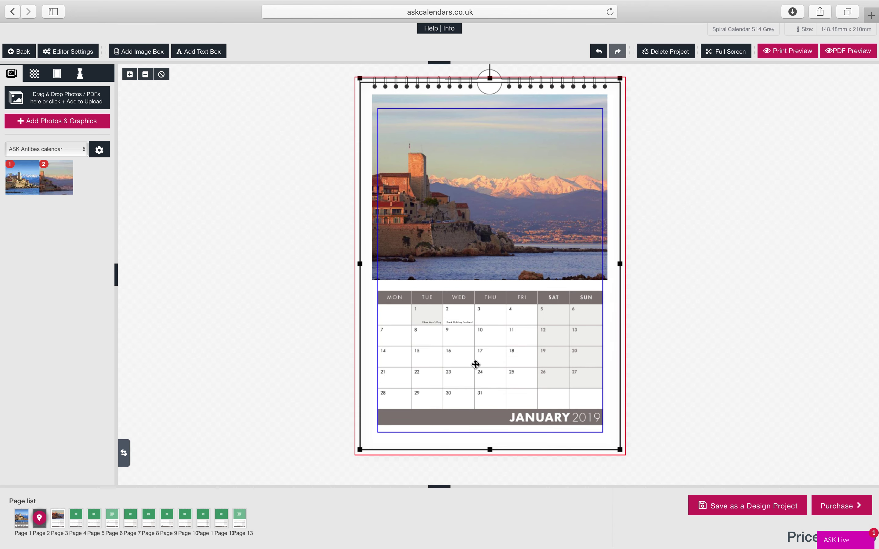
{"action": "mouse_move", "coordinate": [476, 364]}
{"action": "left_mouse_down"}
{"action": "mouse_move", "coordinate": [628, 361]}
{"action": "mouse_move", "coordinate": [487, 352]}
{"action": "mouse_move", "coordinate": [465, 359]}
{"action": "mouse_move", "coordinate": [473, 363]}
{"action": "left_mouse_up"}
{"action": "left_click_drag", "start_coordinate": [489, 79], "coordinate": [490, 82]}
{"action": "left_click", "coordinate": [262, 345]}
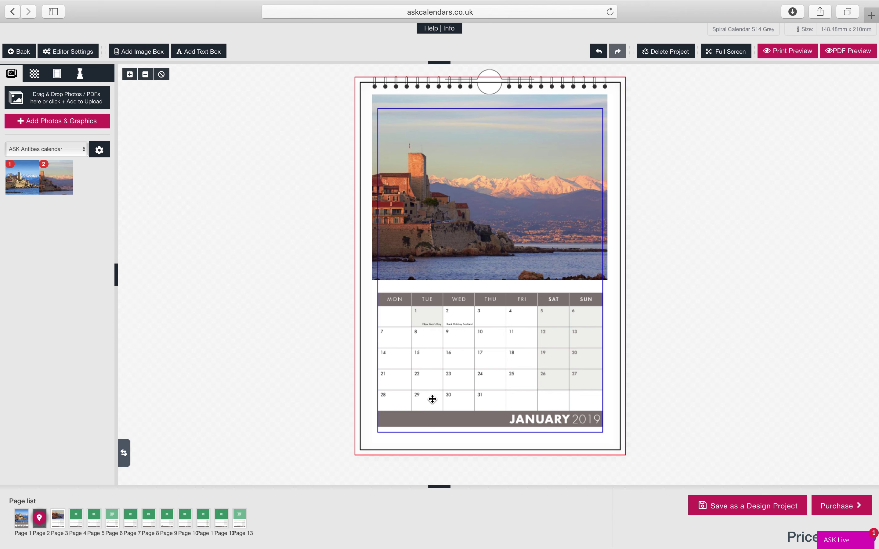
- Move and nudge the January calendar grid until it snaps to the blue margin guides
{"action": "mouse_move", "coordinate": [432, 399]}
{"action": "left_mouse_down"}
{"action": "mouse_move", "coordinate": [684, 408]}
{"action": "mouse_move", "coordinate": [475, 372]}
{"action": "mouse_move", "coordinate": [428, 395]}
{"action": "mouse_move", "coordinate": [438, 395]}
{"action": "left_mouse_up"}
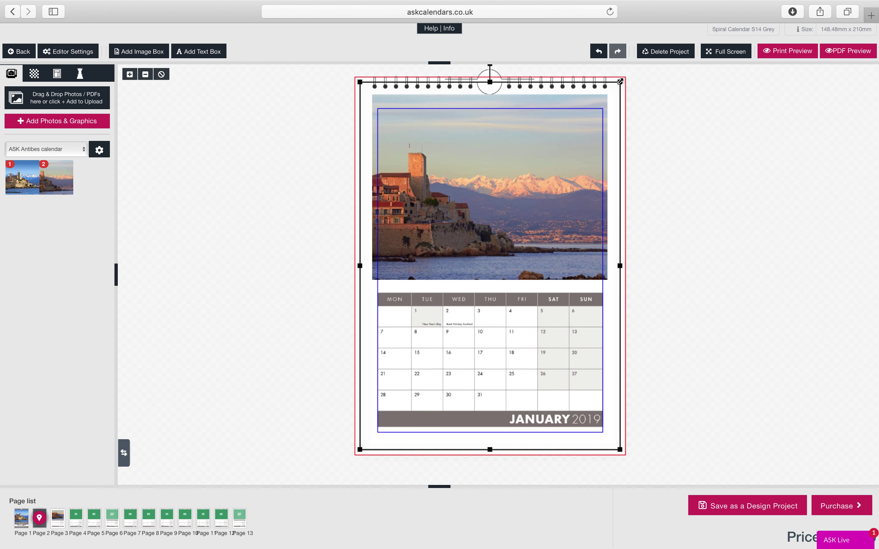
{"action": "mouse_move", "coordinate": [620, 82]}
{"action": "left_mouse_down"}
{"action": "mouse_move", "coordinate": [568, 266]}
{"action": "mouse_move", "coordinate": [620, 85]}
{"action": "left_mouse_up"}
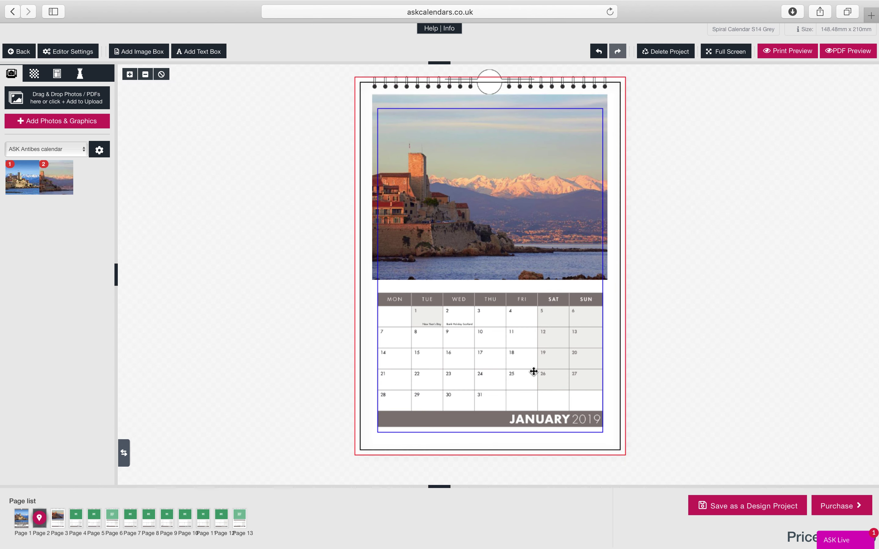
{"action": "left_click", "coordinate": [516, 368]}
{"action": "left_click_drag", "start_coordinate": [518, 369], "coordinate": [517, 371]}
{"action": "key", "text": "Down"}
{"action": "key", "text": "Down"}
{"action": "key", "text": "Down"}
{"action": "key", "text": "Down"}
{"action": "key", "text": "Down"}
{"action": "key", "text": "Down"}
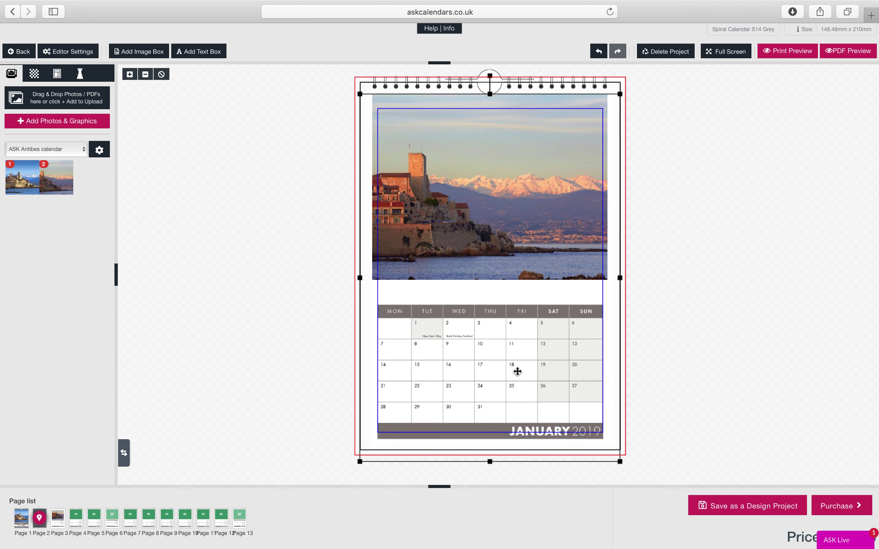
{"action": "key", "text": "Up"}
{"action": "key", "text": "Up"}
{"action": "key", "text": "Up"}
{"action": "key", "text": "Up"}
{"action": "key", "text": "Up"}
{"action": "key", "text": "Up"}
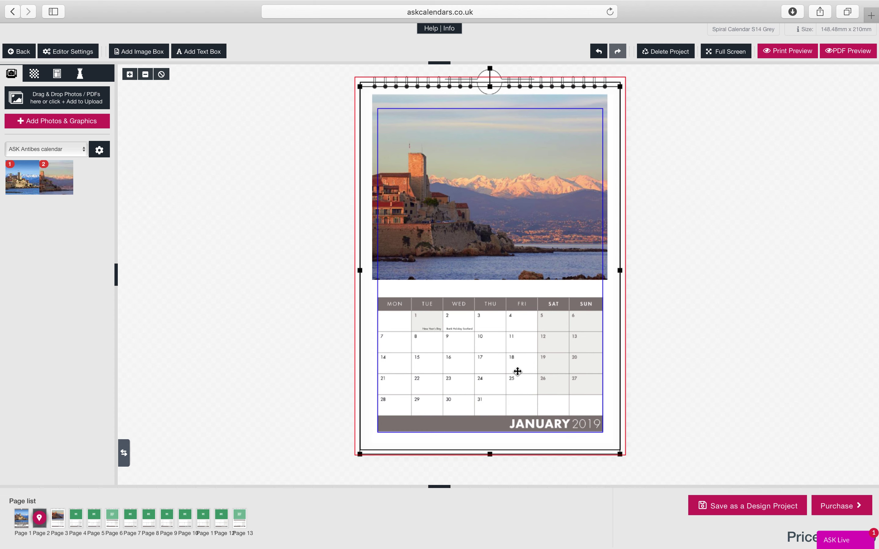
{"action": "left_click", "coordinate": [733, 408]}
{"action": "left_click", "coordinate": [480, 204]}
{"action": "mouse_move", "coordinate": [480, 419]}
{"action": "left_mouse_down"}
{"action": "mouse_move", "coordinate": [479, 408]}
{"action": "mouse_move", "coordinate": [480, 415]}
{"action": "left_mouse_up"}
{"action": "left_click", "coordinate": [711, 399]}
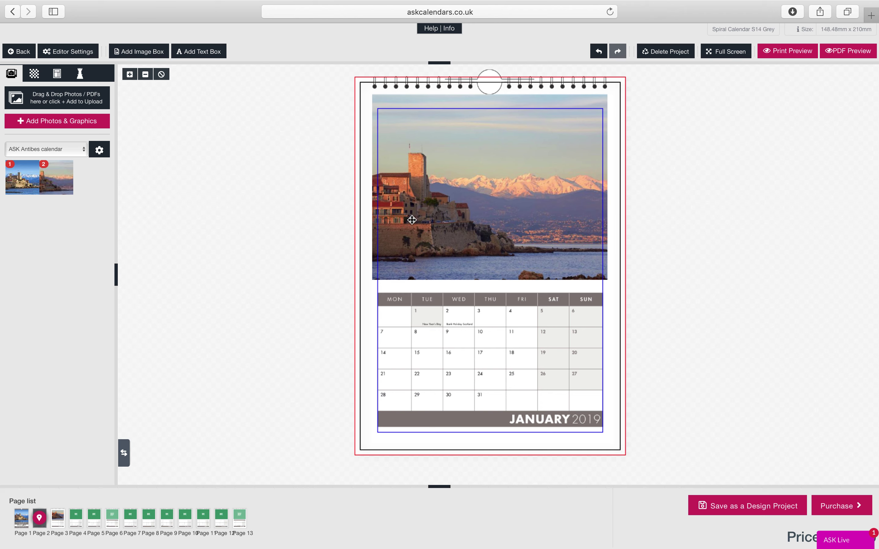
- Align the January photo's right edge with the calendar grid, then show the cover page
{"action": "left_click", "coordinate": [435, 305]}
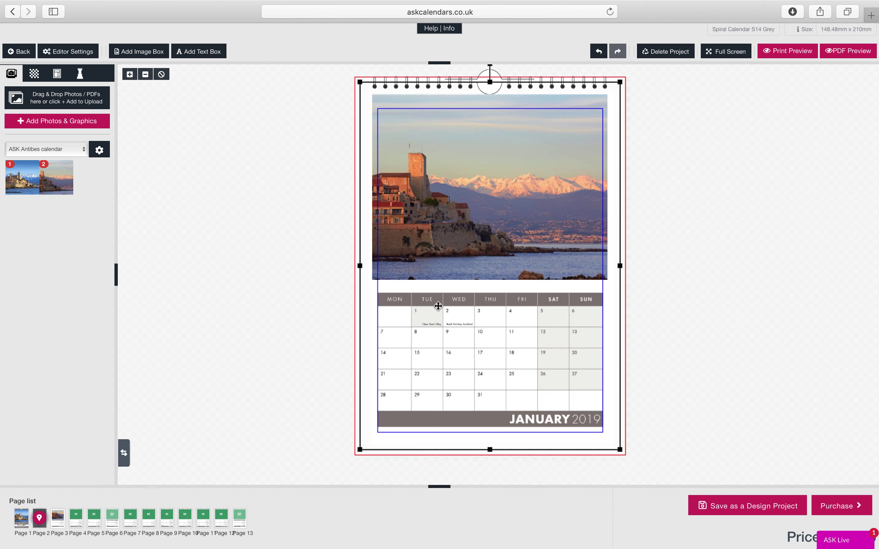
{"action": "left_click", "coordinate": [700, 446]}
{"action": "mouse_move", "coordinate": [433, 153]}
{"action": "left_mouse_down"}
{"action": "mouse_move", "coordinate": [569, 157]}
{"action": "mouse_move", "coordinate": [431, 156]}
{"action": "left_mouse_up"}
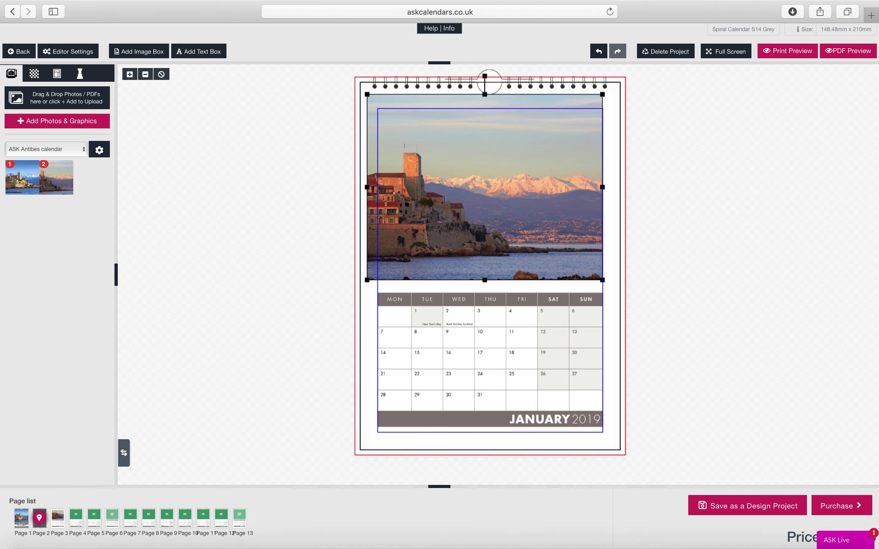
{"action": "left_click", "coordinate": [21, 519]}
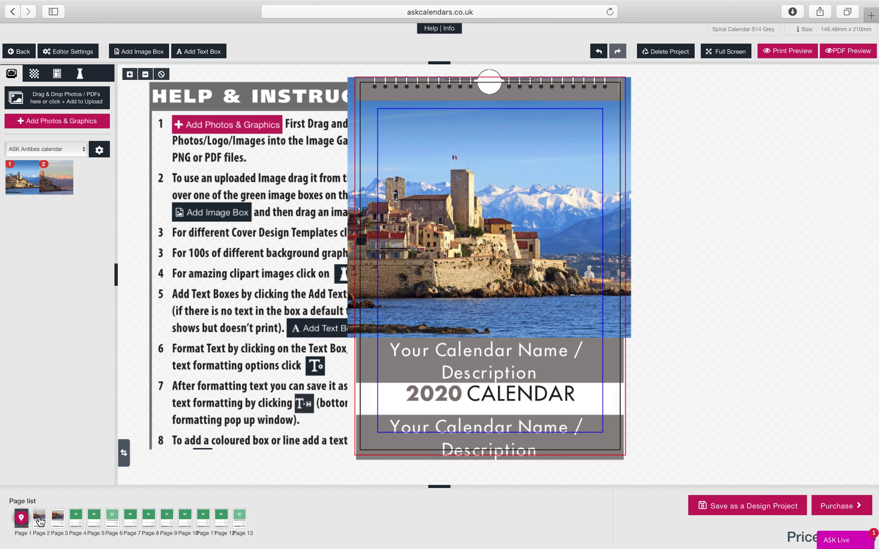
- Stretch the January photo box out to the page's top-left corner and right edge
{"action": "left_click", "coordinate": [40, 522]}
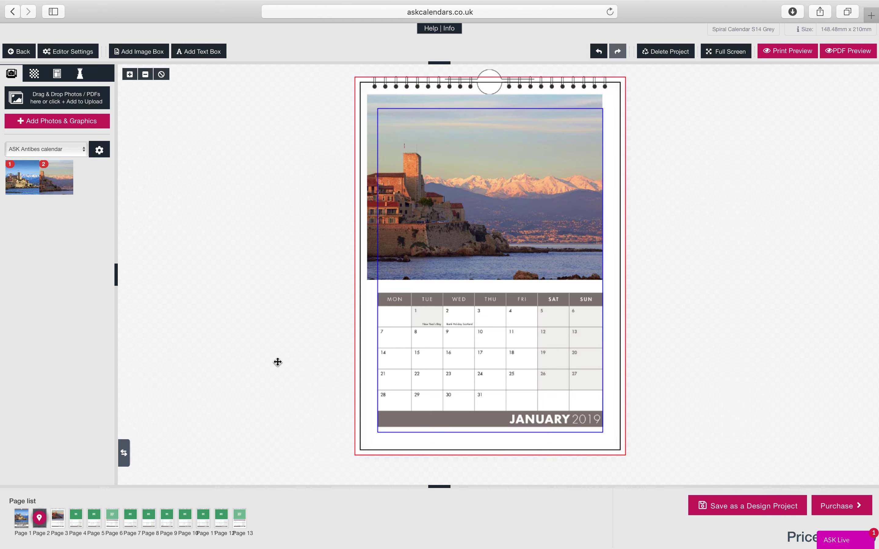
{"action": "left_click", "coordinate": [371, 189]}
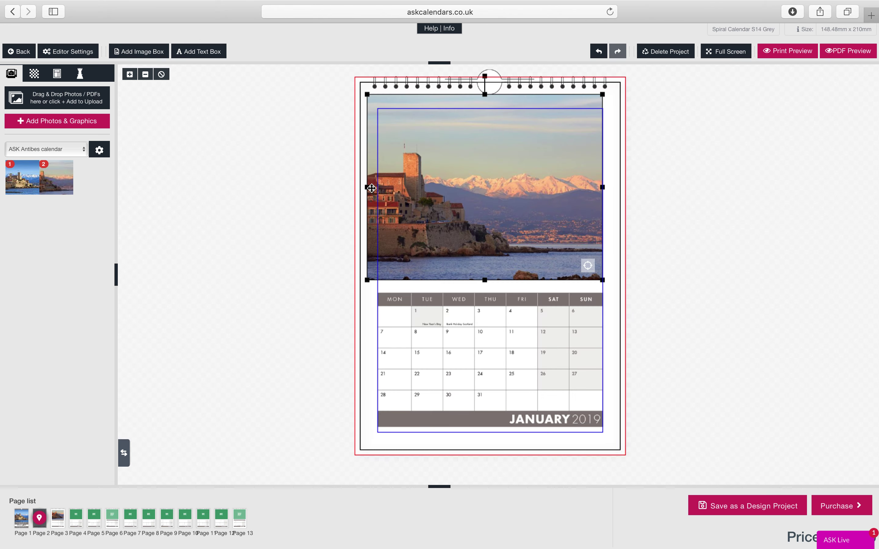
{"action": "left_click_drag", "start_coordinate": [368, 187], "coordinate": [373, 187]}
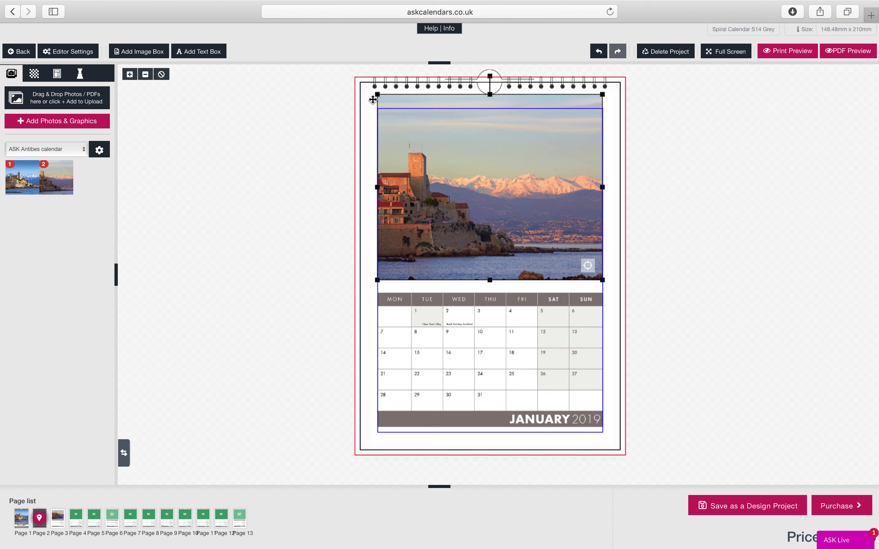
{"action": "left_click_drag", "start_coordinate": [378, 94], "coordinate": [352, 78]}
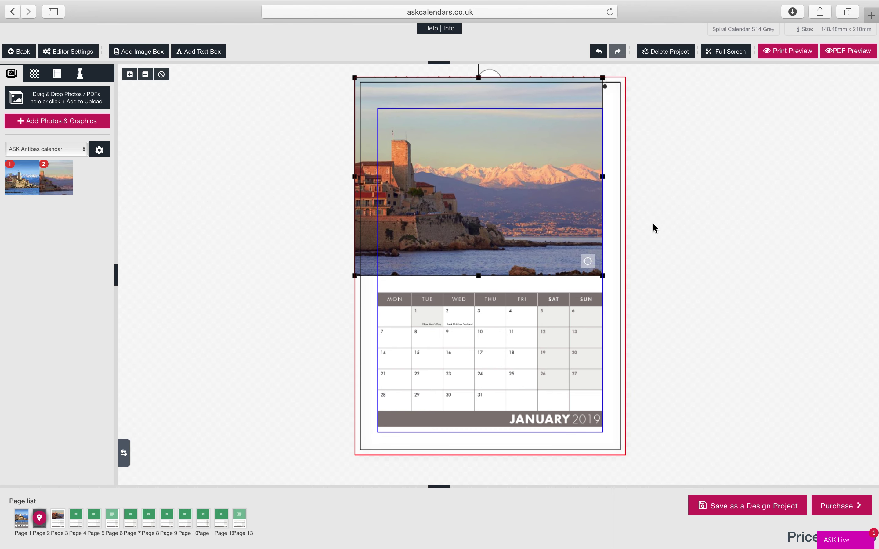
{"action": "mouse_move", "coordinate": [606, 179]}
{"action": "left_mouse_down"}
{"action": "mouse_move", "coordinate": [629, 179]}
{"action": "mouse_move", "coordinate": [618, 182]}
{"action": "left_mouse_up"}
{"action": "left_click", "coordinate": [573, 182]}
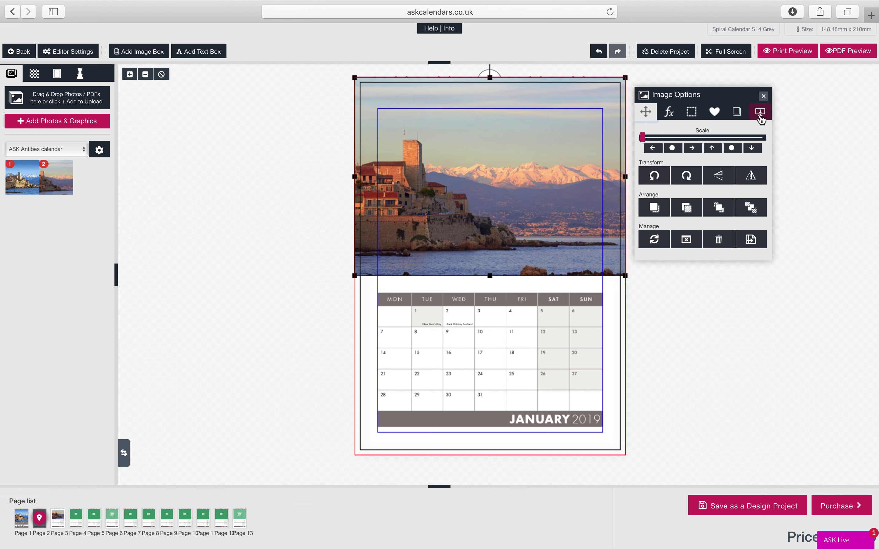
- Set the January photo box's Y position to -3 mm and its height to 116 mm
{"action": "left_click", "coordinate": [760, 113]}
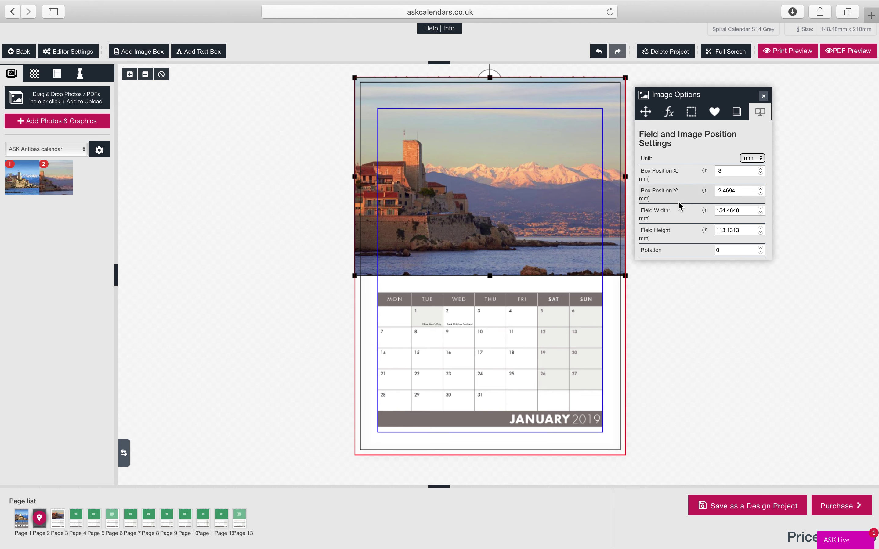
{"action": "triple_click", "coordinate": [717, 191]}
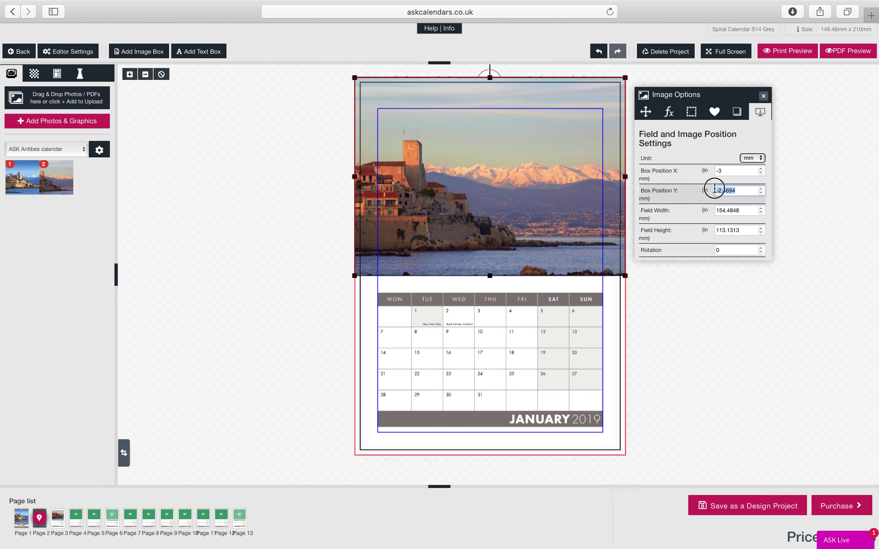
{"action": "type", "text": "-3"}
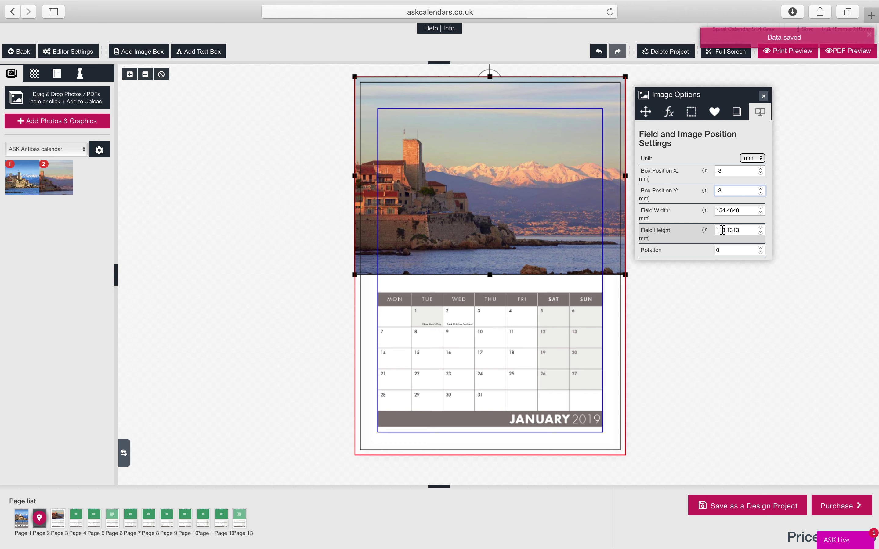
{"action": "left_click_drag", "start_coordinate": [722, 231], "coordinate": [749, 231]}
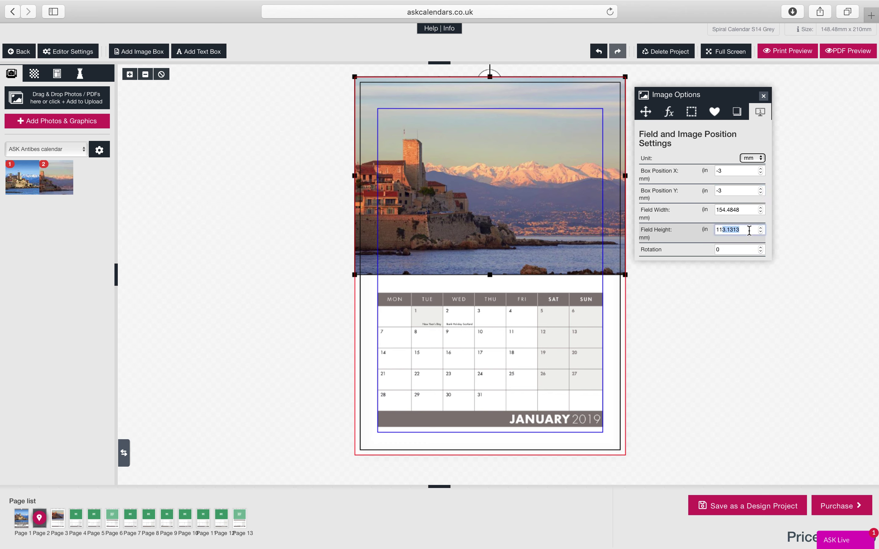
{"action": "type", "text": "6"}
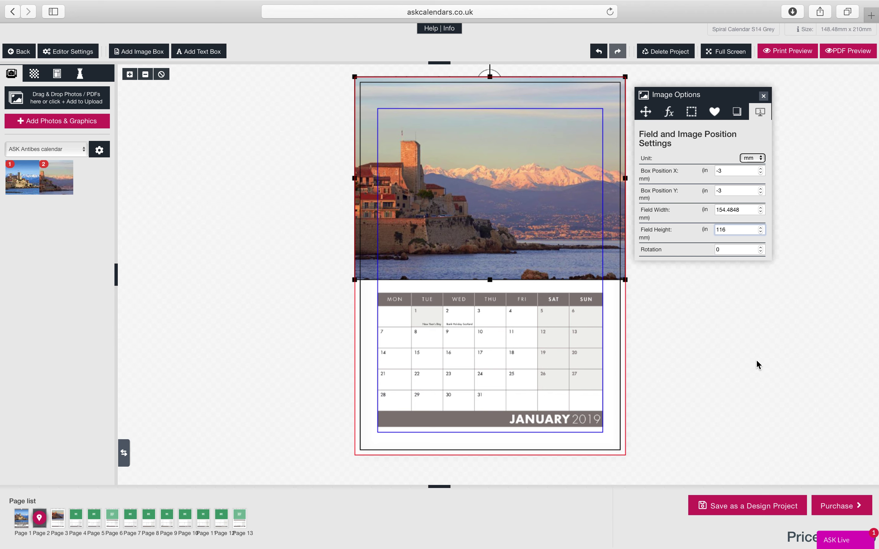
{"action": "left_click", "coordinate": [756, 360]}
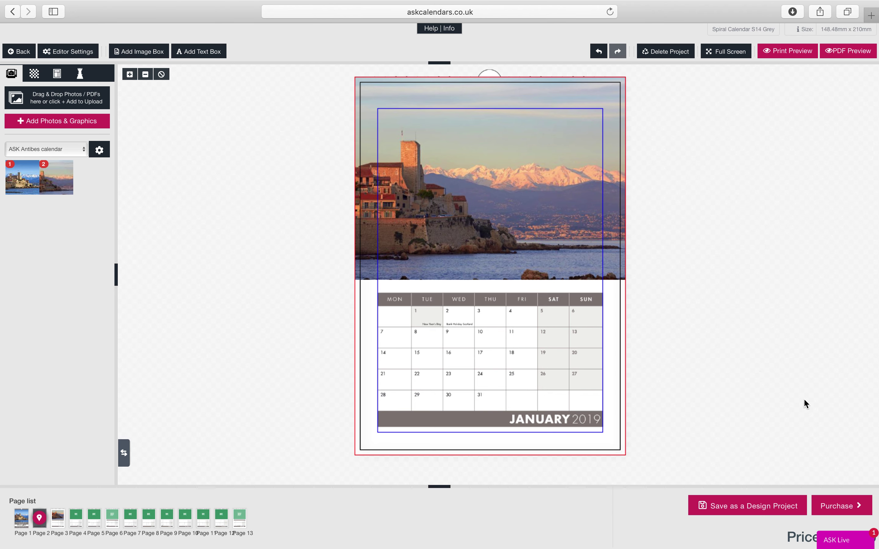
- Replace the empty March image box with the Antibes sunset photo
{"action": "left_click", "coordinate": [613, 257]}
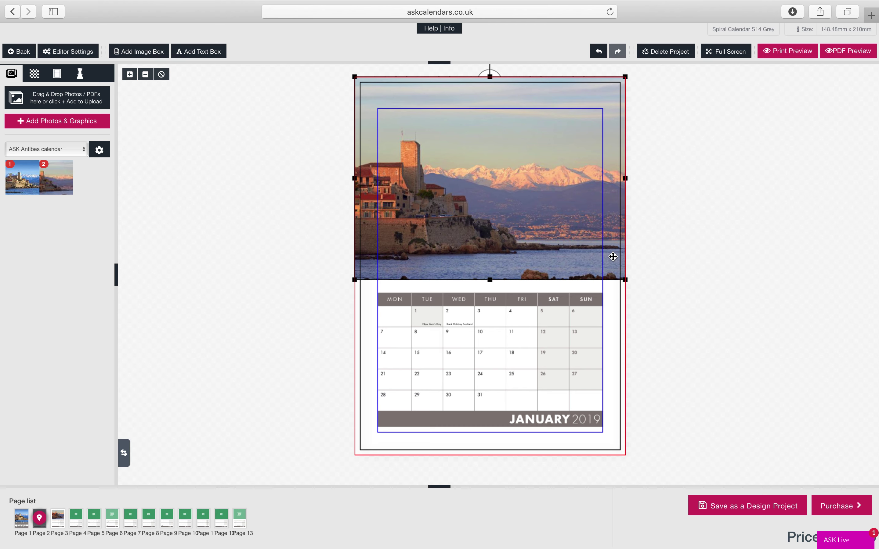
{"action": "left_click", "coordinate": [76, 518]}
{"action": "left_click", "coordinate": [450, 182]}
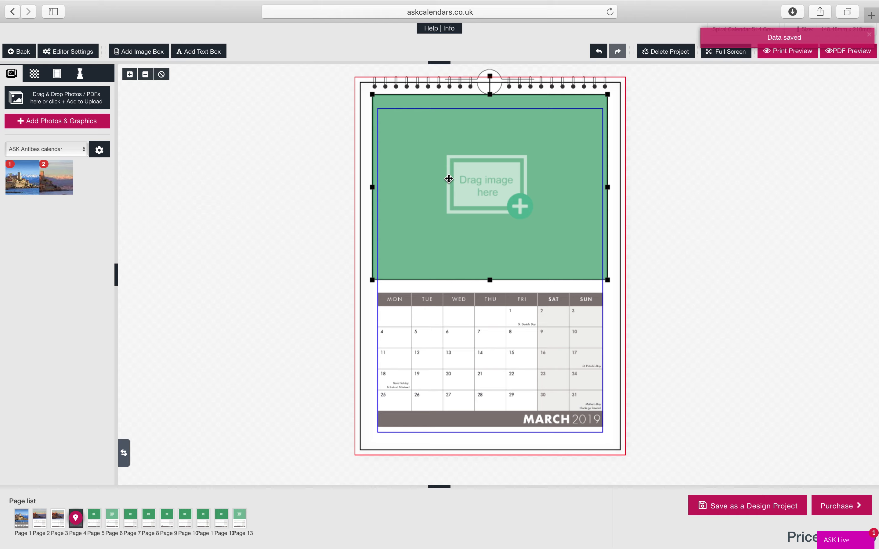
{"action": "key", "text": "Delete"}
{"action": "left_click", "coordinate": [482, 317]}
{"action": "left_click_drag", "start_coordinate": [56, 178], "coordinate": [472, 182]}
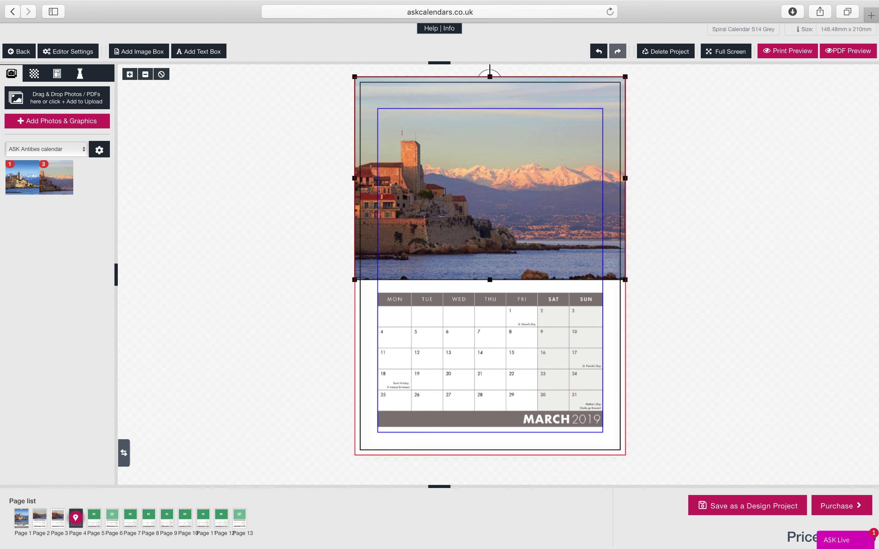
- Replace the empty April image box with the Antibes sunset photo
{"action": "left_click", "coordinate": [94, 518]}
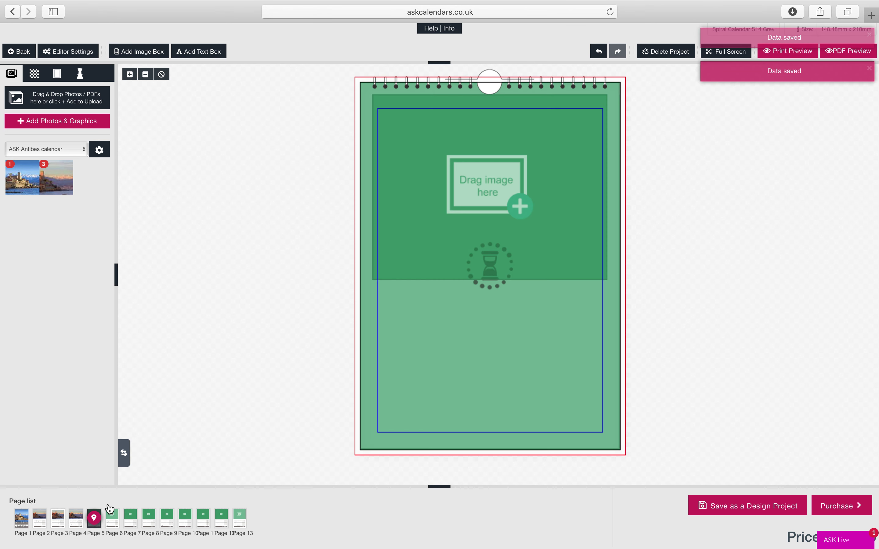
{"action": "left_click", "coordinate": [446, 184]}
{"action": "key", "text": "Delete"}
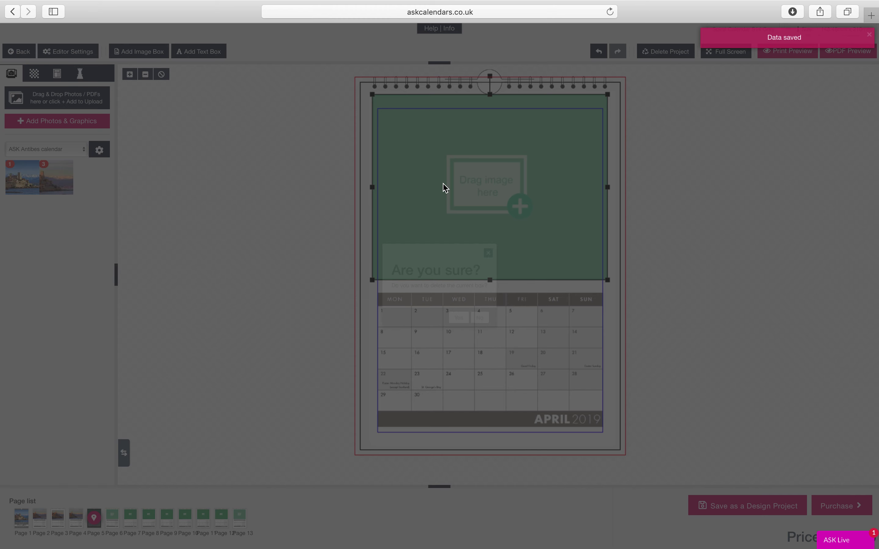
{"action": "left_click", "coordinate": [458, 317]}
{"action": "left_click_drag", "start_coordinate": [56, 178], "coordinate": [472, 181]}
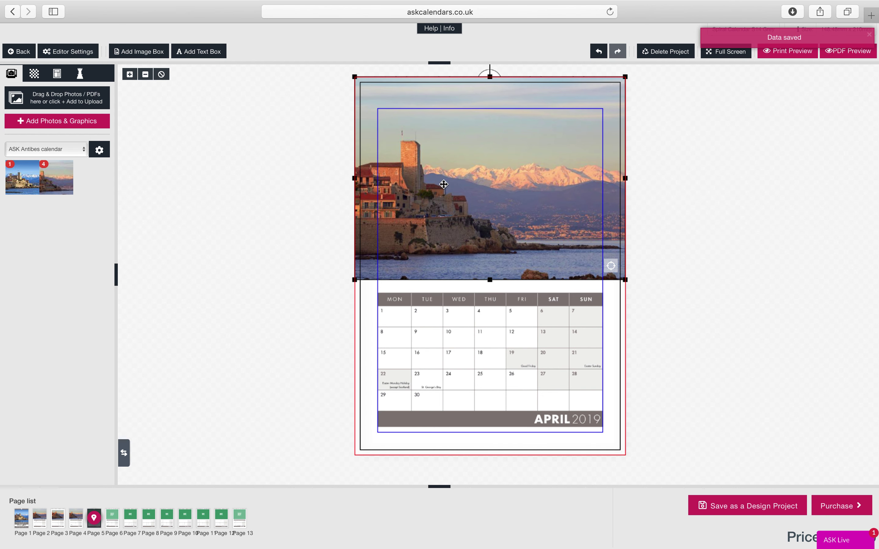
{"action": "left_click", "coordinate": [719, 358]}
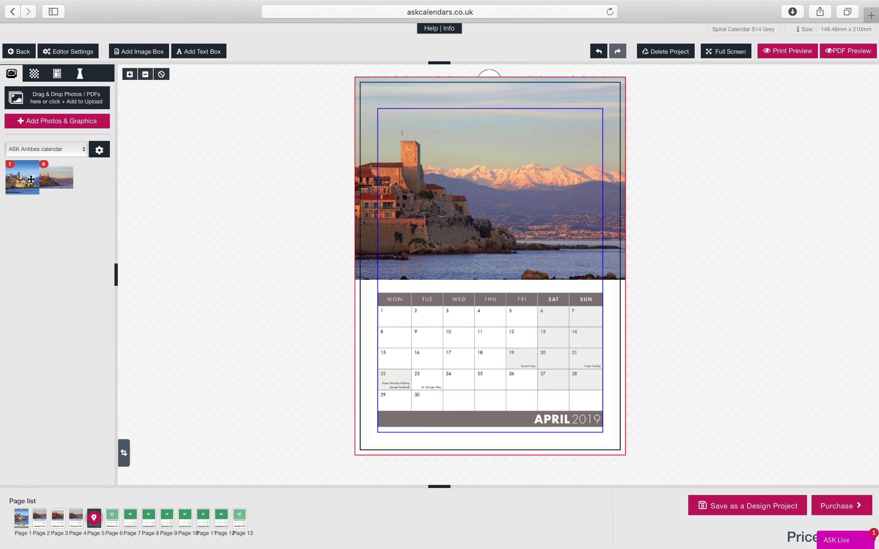
- Swap April's photo for the blue-sky photo and confirm it is 116 mm tall at -3/-3 mm
{"action": "left_click_drag", "start_coordinate": [17, 179], "coordinate": [411, 205]}
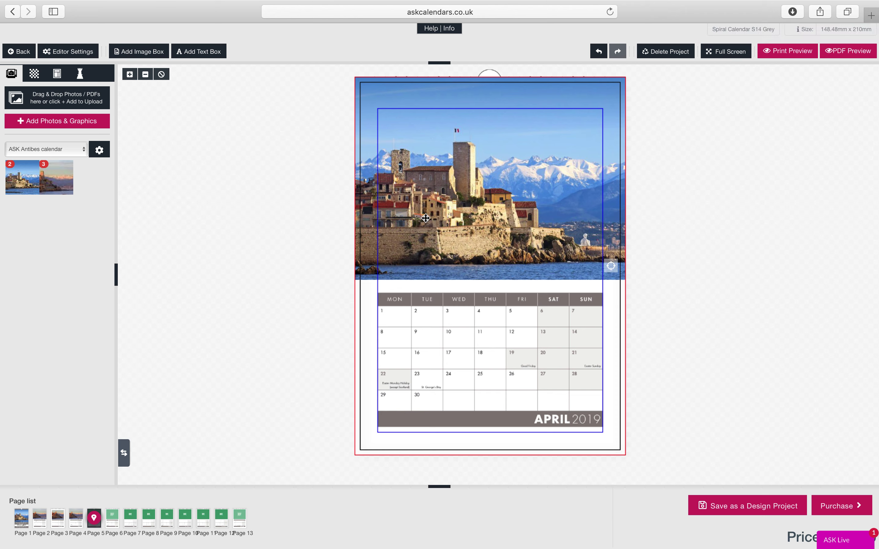
{"action": "left_click", "coordinate": [516, 130]}
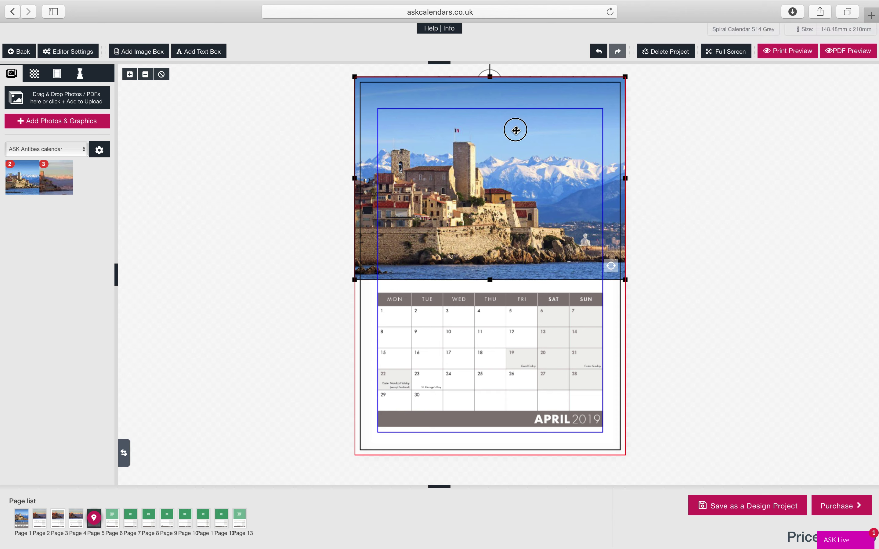
{"action": "left_click", "coordinate": [759, 110]}
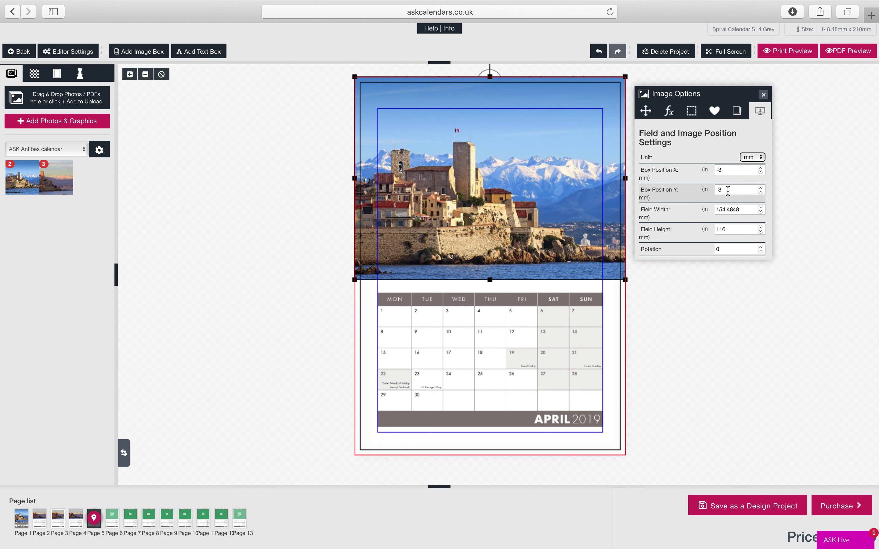
{"action": "left_click", "coordinate": [732, 324]}
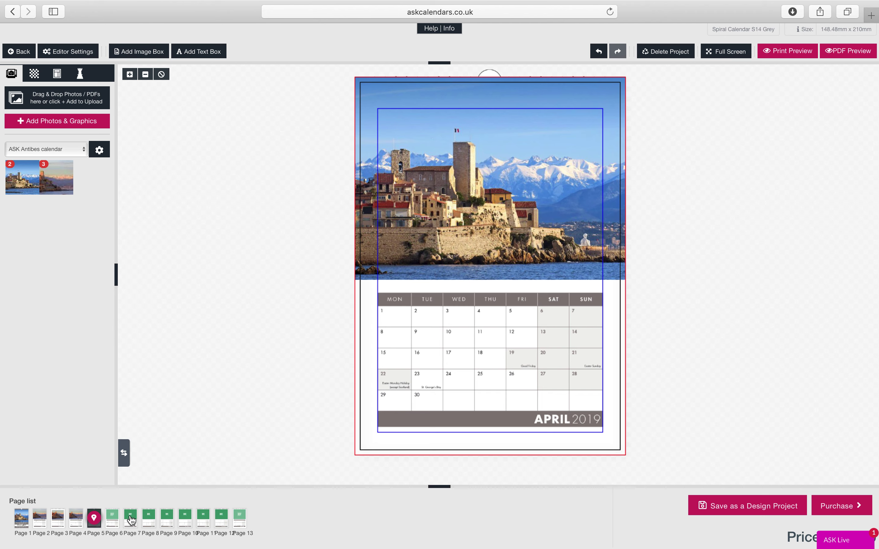
- Delete the copied photos from the April and March pages
{"action": "left_click", "coordinate": [387, 189]}
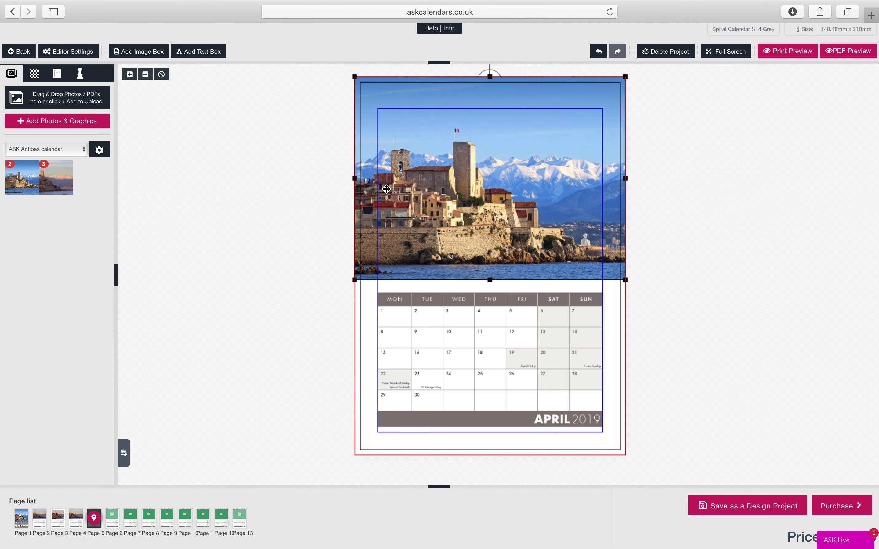
{"action": "key", "text": "Delete"}
{"action": "key", "text": "Return"}
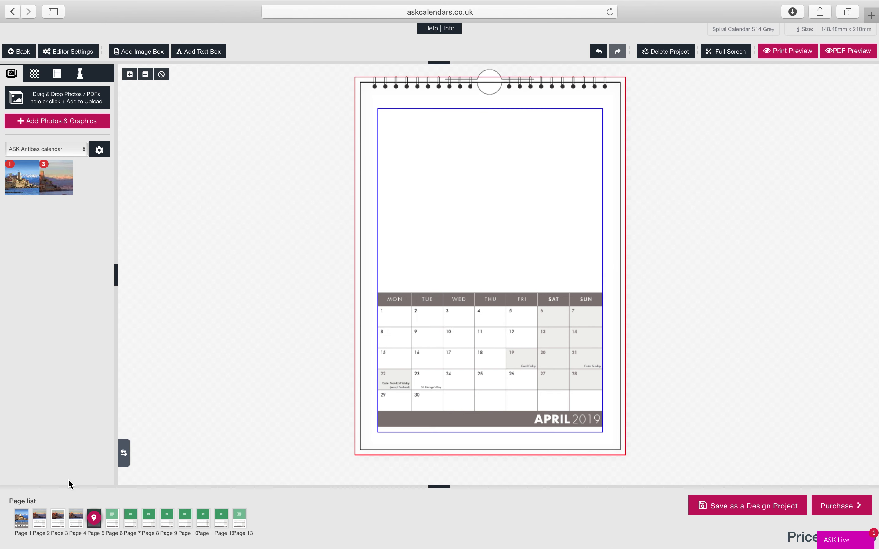
{"action": "left_click", "coordinate": [73, 524]}
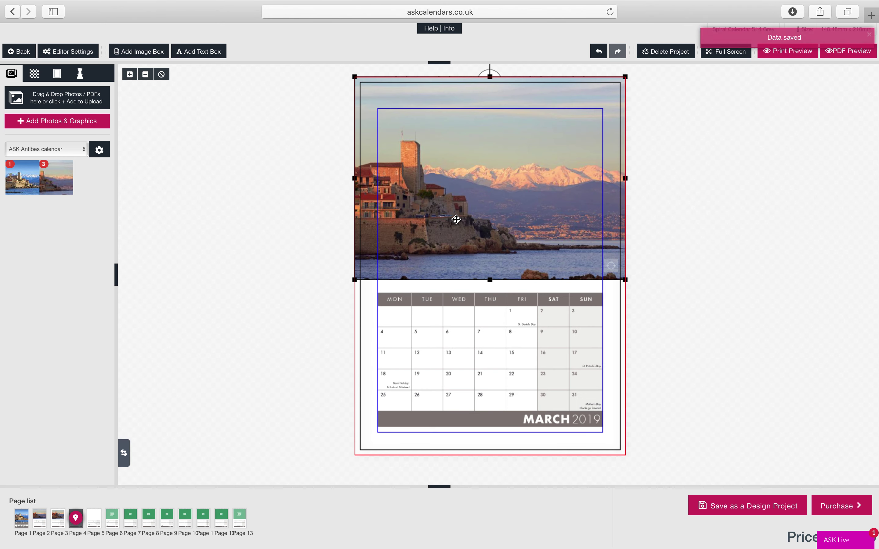
{"action": "key", "text": "Delete"}
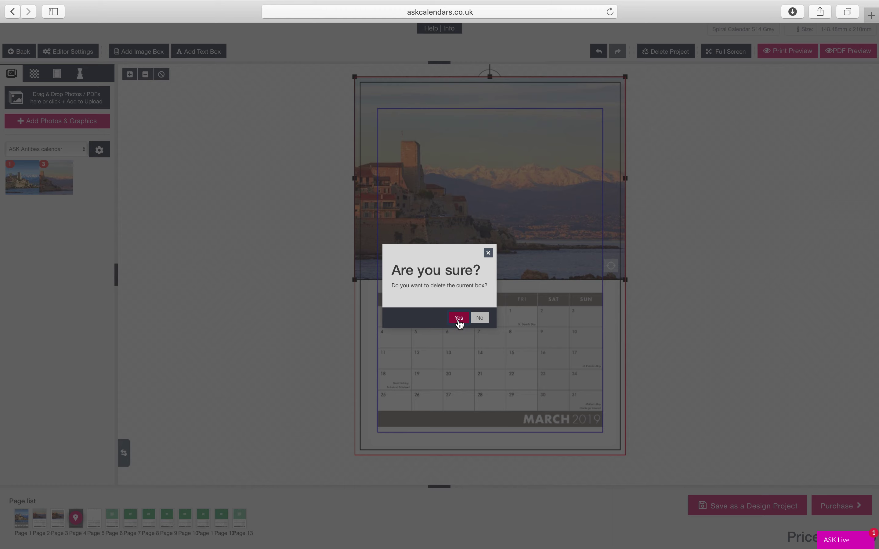
{"action": "left_click", "coordinate": [459, 318]}
- Review the May, April and March pages, ending on the blank March page
{"action": "left_click", "coordinate": [112, 518]}
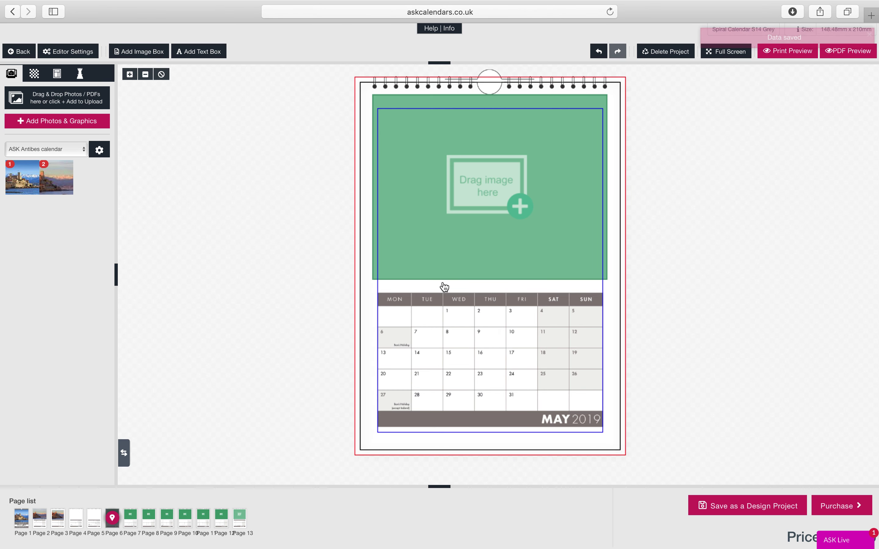
{"action": "left_click", "coordinate": [458, 212]}
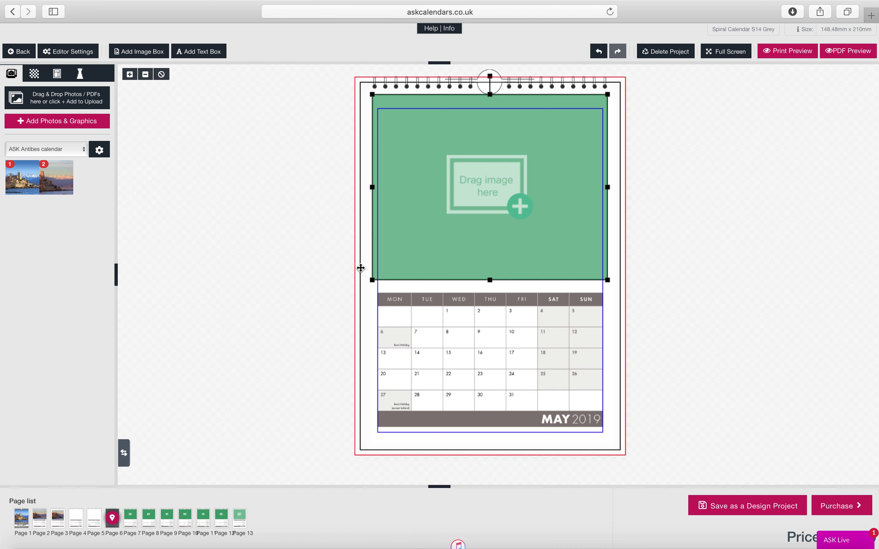
{"action": "left_click", "coordinate": [95, 519]}
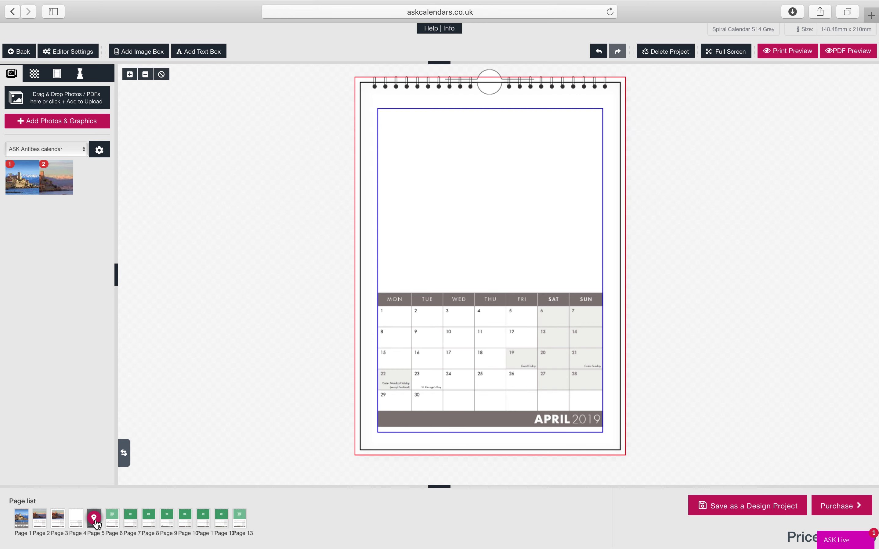
{"action": "left_click", "coordinate": [76, 521]}
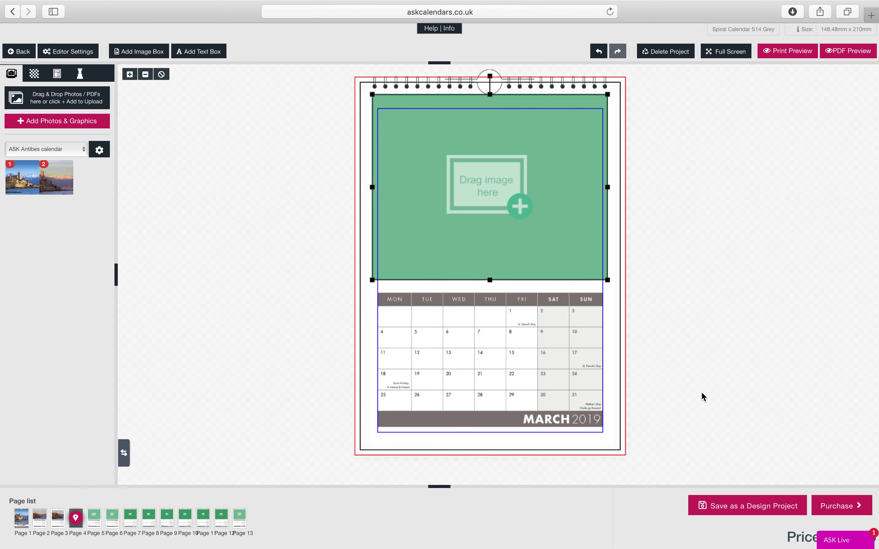
{"action": "left_click", "coordinate": [469, 389]}
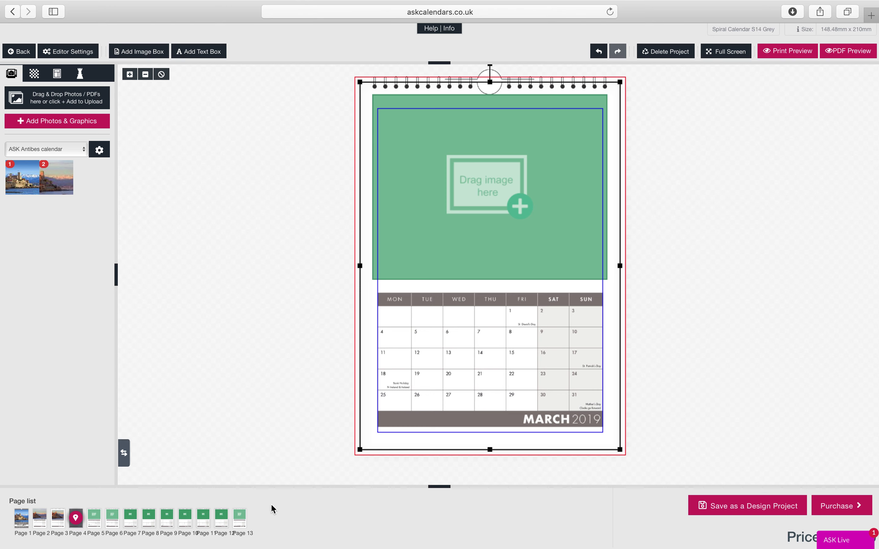
- Move via February to the January 2019 page and leave its sunset photo deselected
{"action": "left_click", "coordinate": [58, 519]}
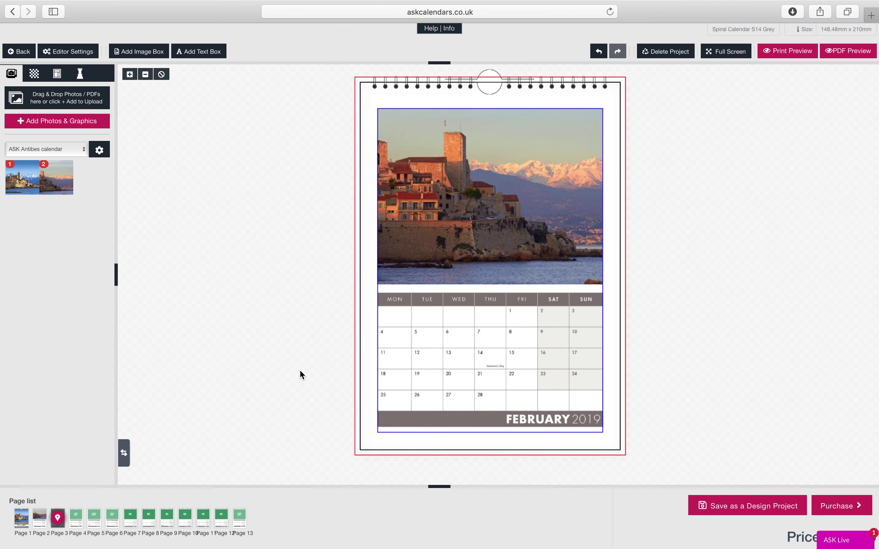
{"action": "left_click", "coordinate": [420, 395]}
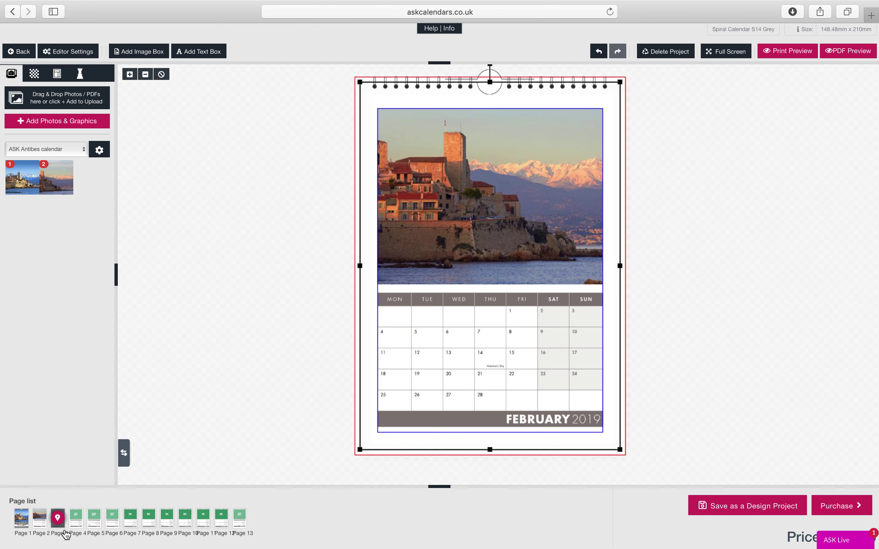
{"action": "left_click", "coordinate": [41, 519]}
{"action": "left_click", "coordinate": [493, 426]}
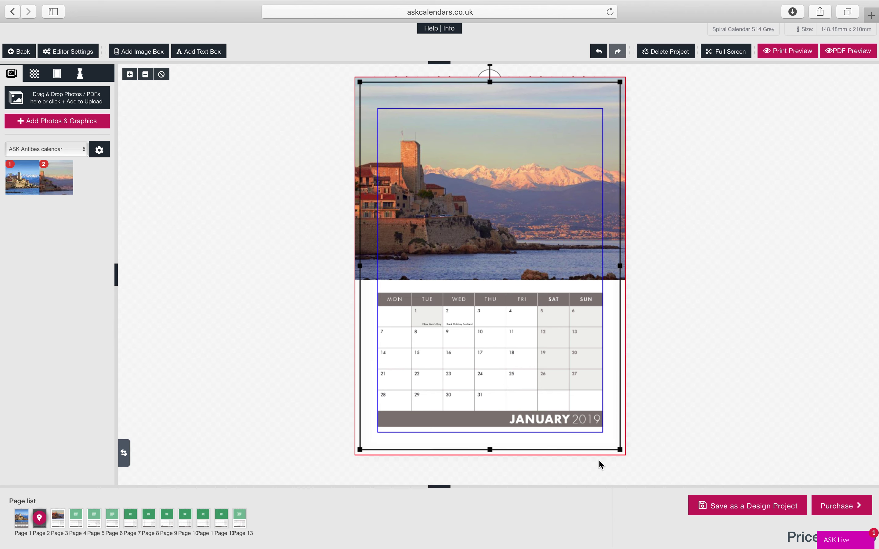
{"action": "left_click", "coordinate": [698, 391]}
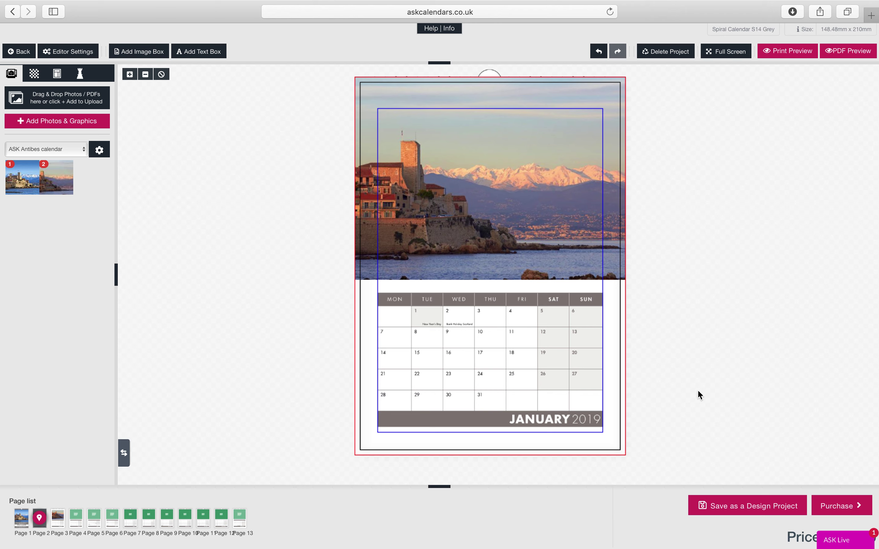